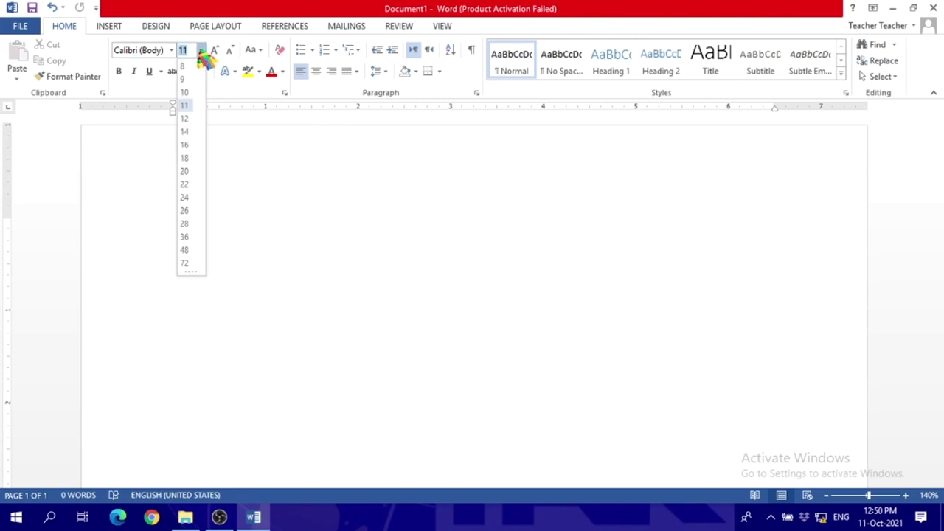
At size 20, type the heading 'Type these words with the same font, size and color:' and begin 'Play' below.
click(184, 172)
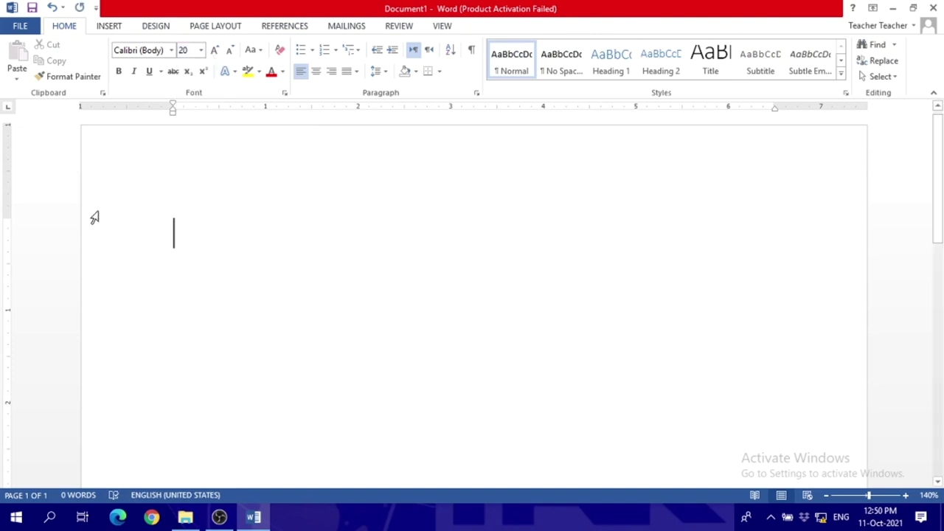
text(Typ)
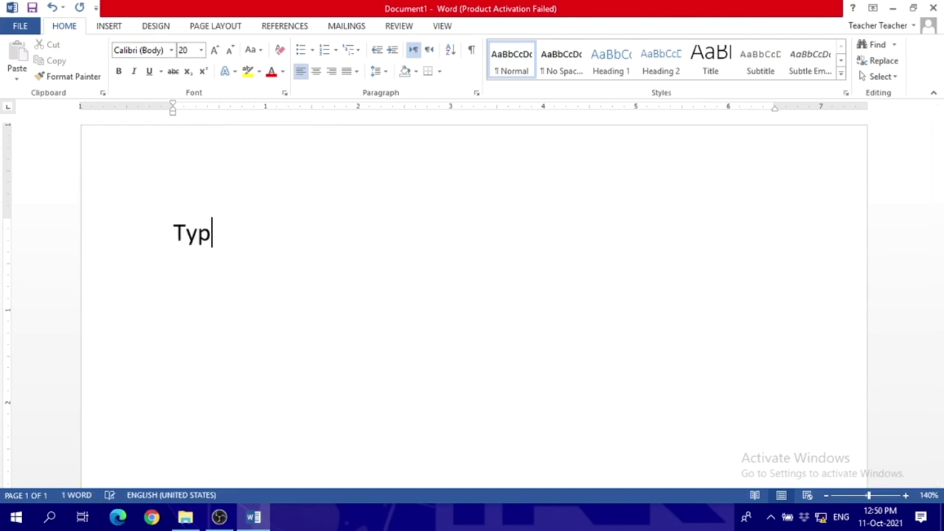
text(e these words )
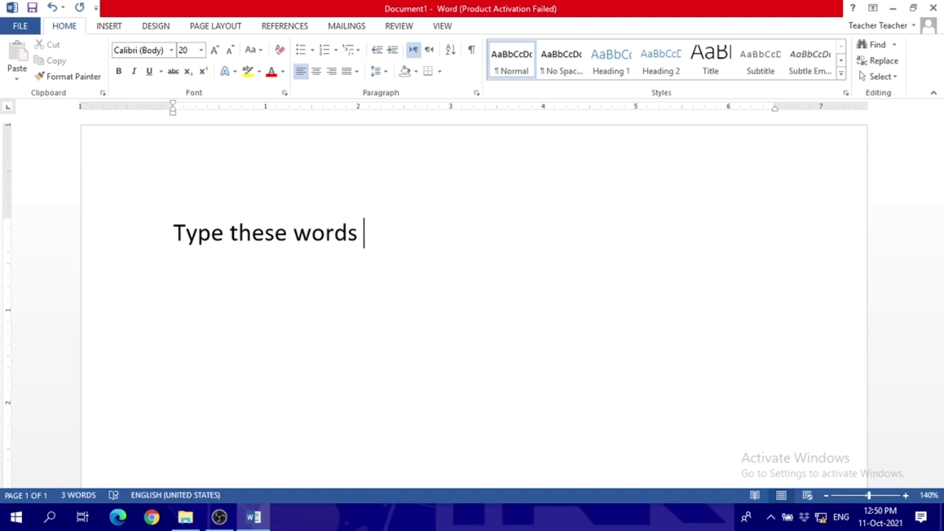
text(with the same font)
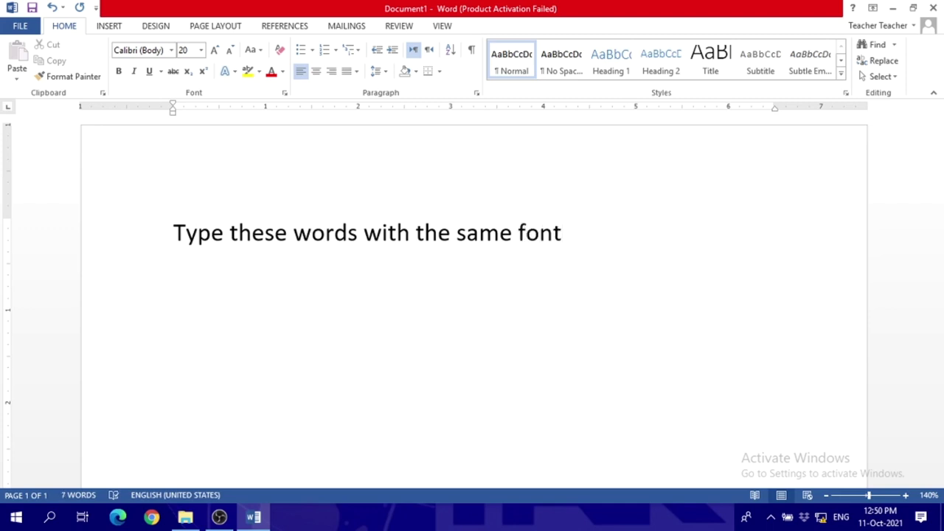
text(, size and color:)
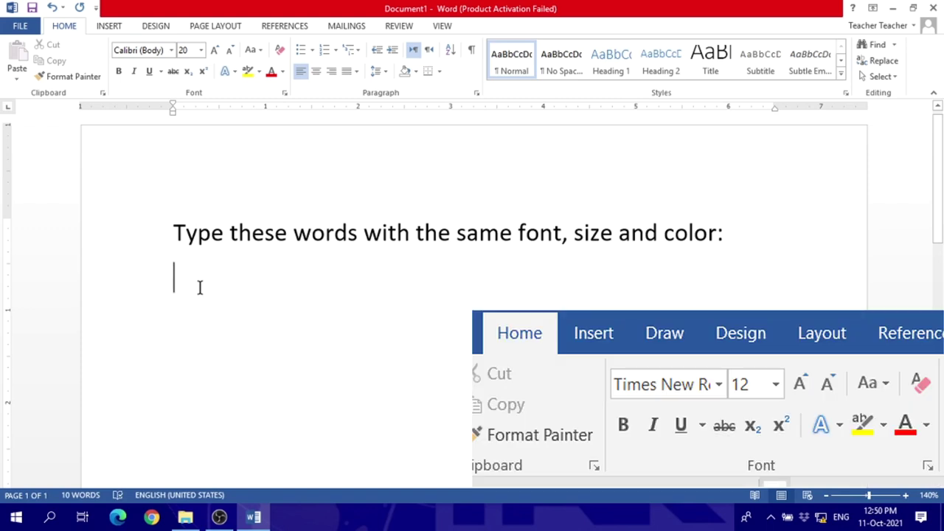
text(pla)
Format Play as light-blue Bernard MT Condensed at size 26 and start a new line after it.
drag(174, 277, 216, 277)
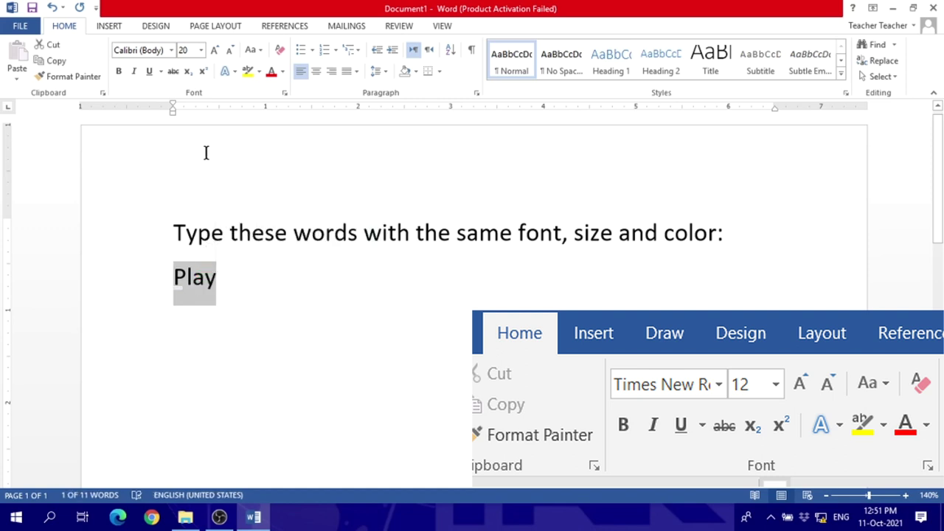
click(200, 51)
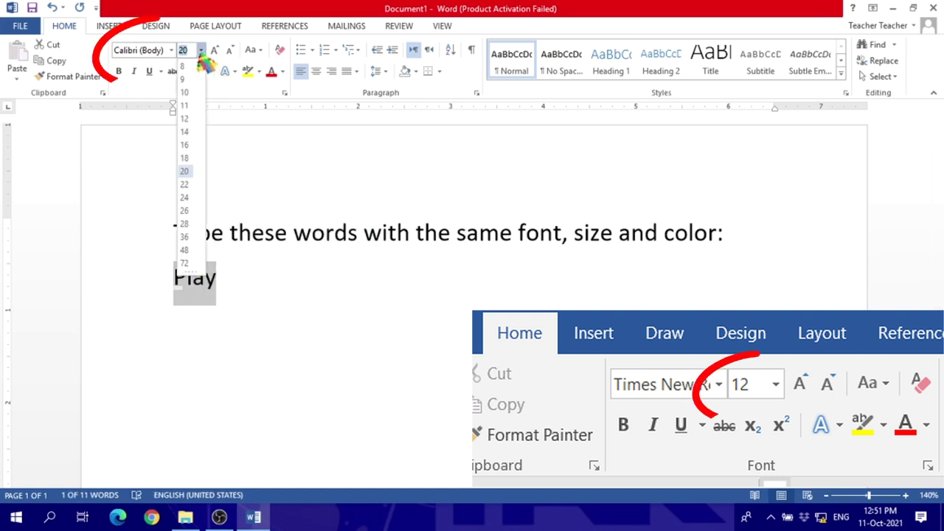
click(184, 212)
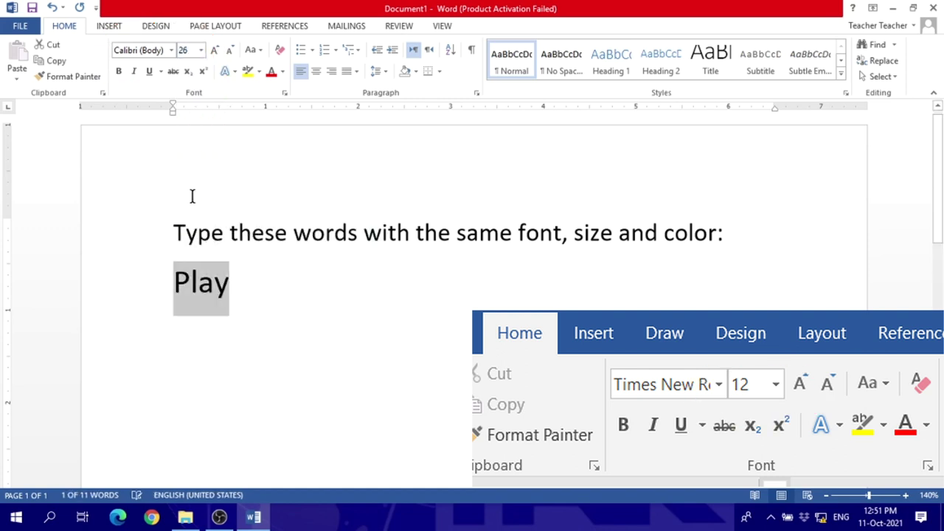
click(172, 51)
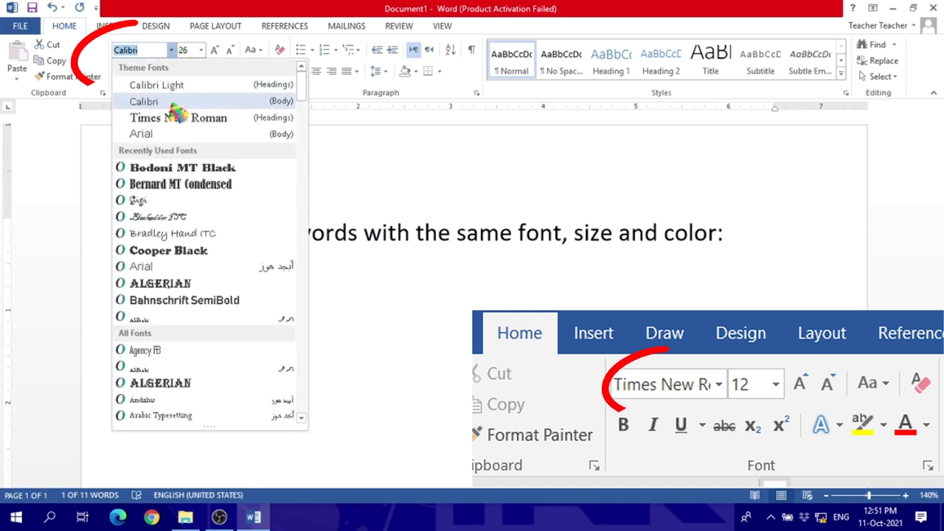
click(174, 185)
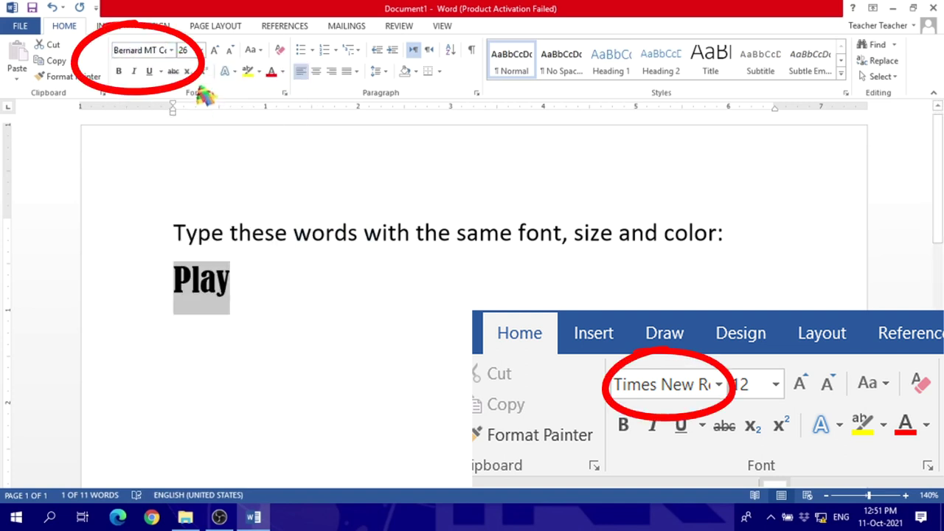
click(282, 71)
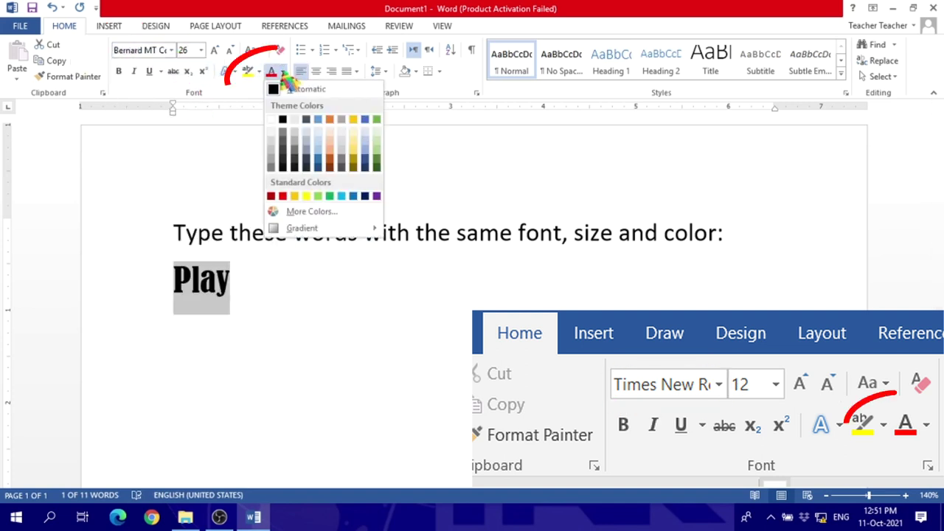
click(339, 190)
click(247, 289)
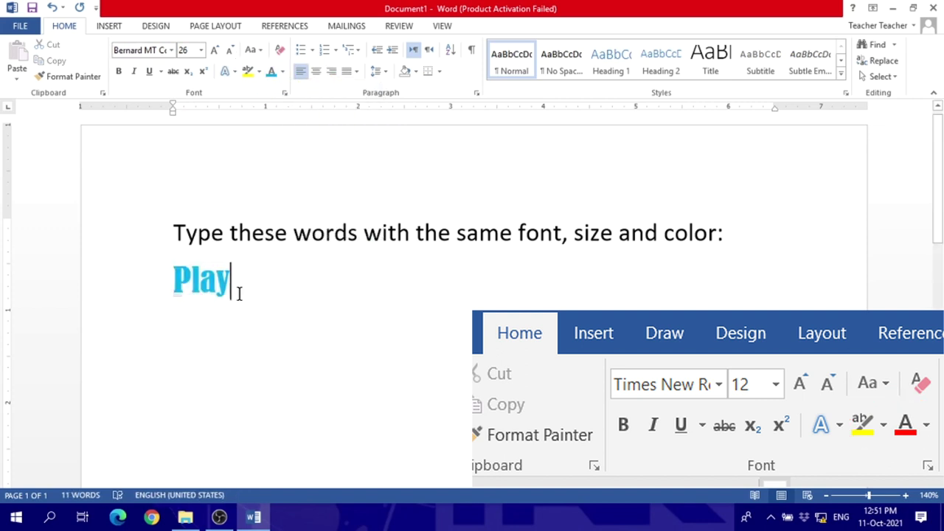
key(Return)
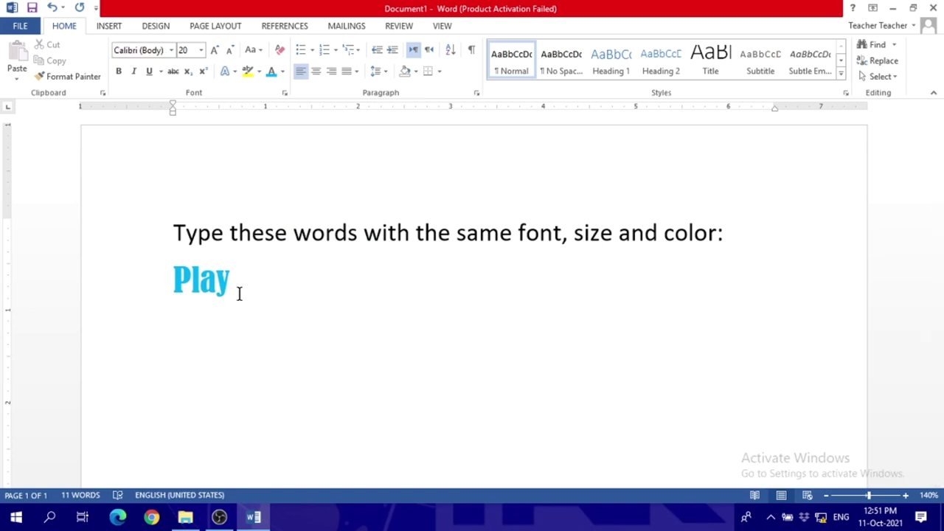
Type Read, Study, ICT Class and Math Class on separate lines beneath Play.
text(Read)
text(Study)
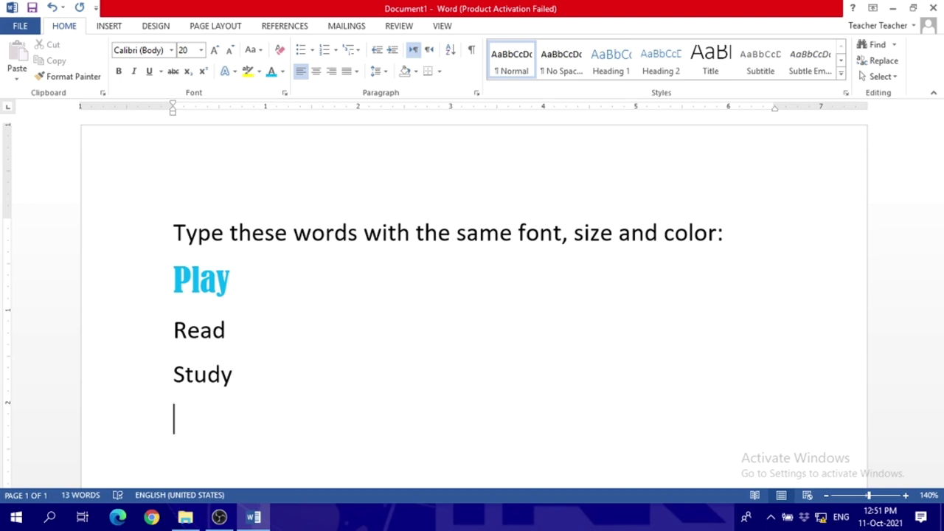
text(Class )
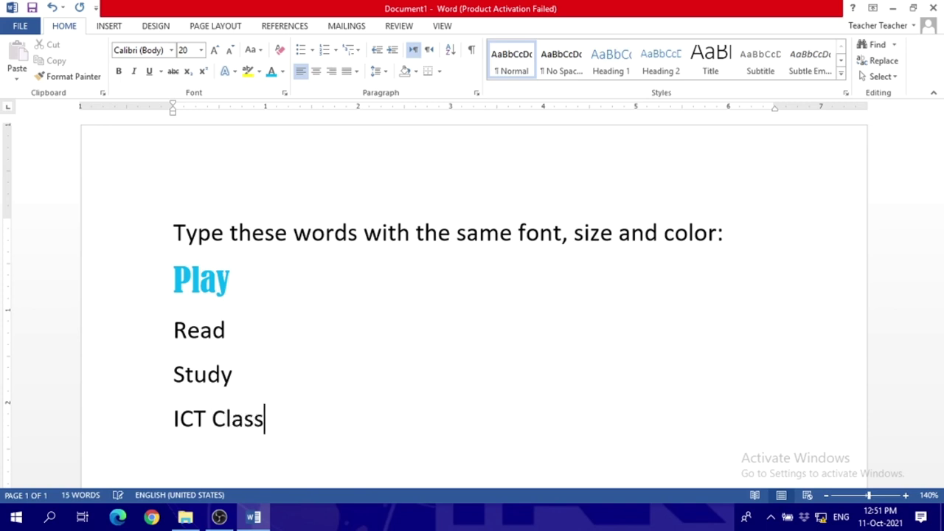
text(Math)
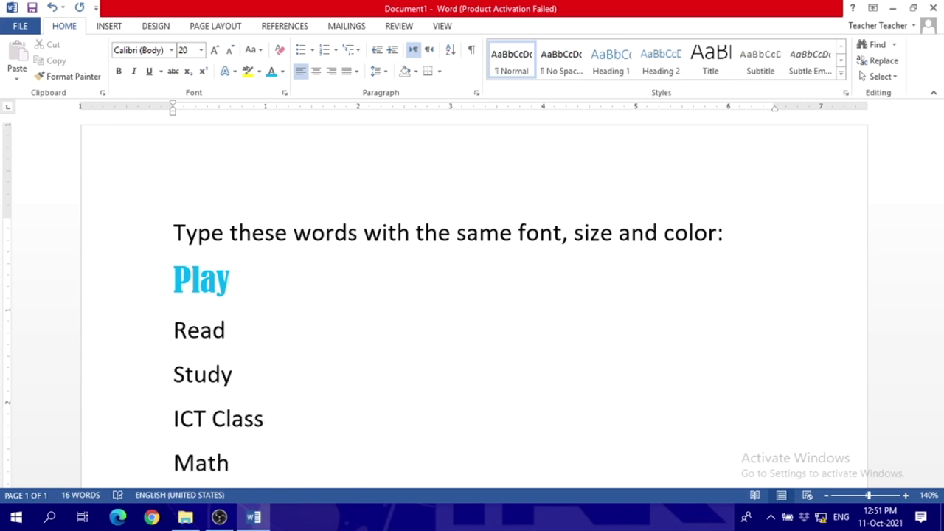
text( Class)
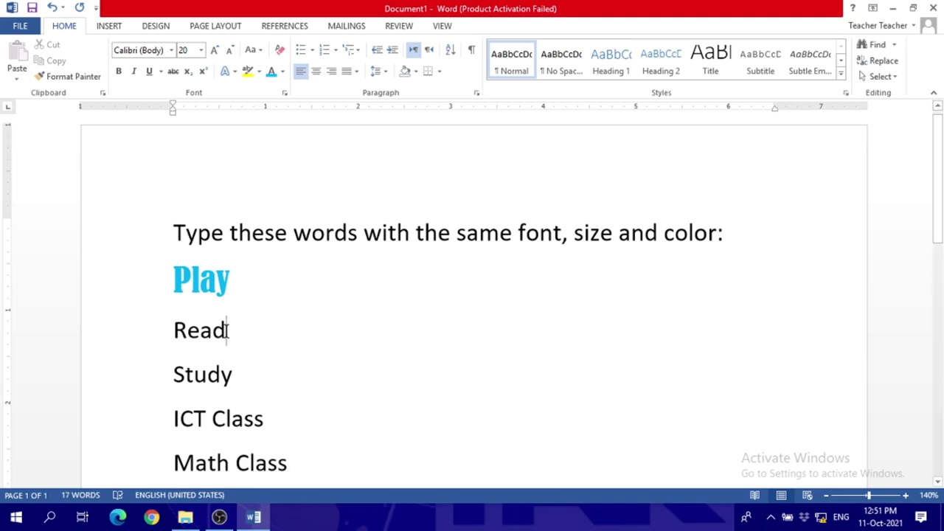
Restyle Read as red Bradley Hand ITC at size 36.
drag(228, 330, 173, 331)
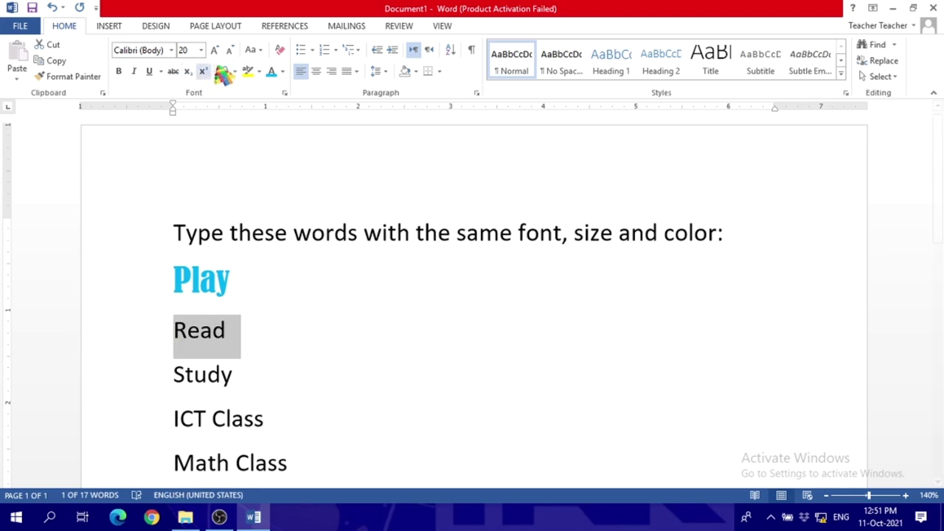
click(283, 72)
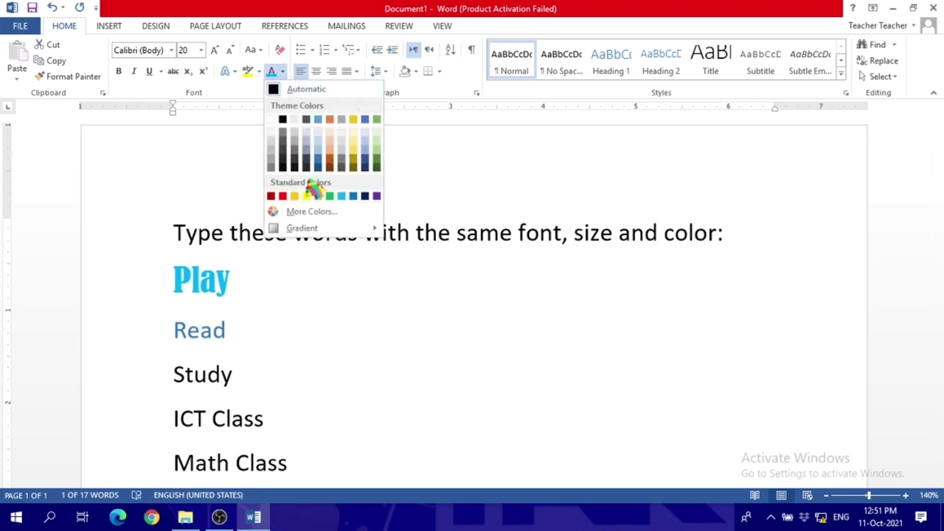
click(283, 196)
click(201, 50)
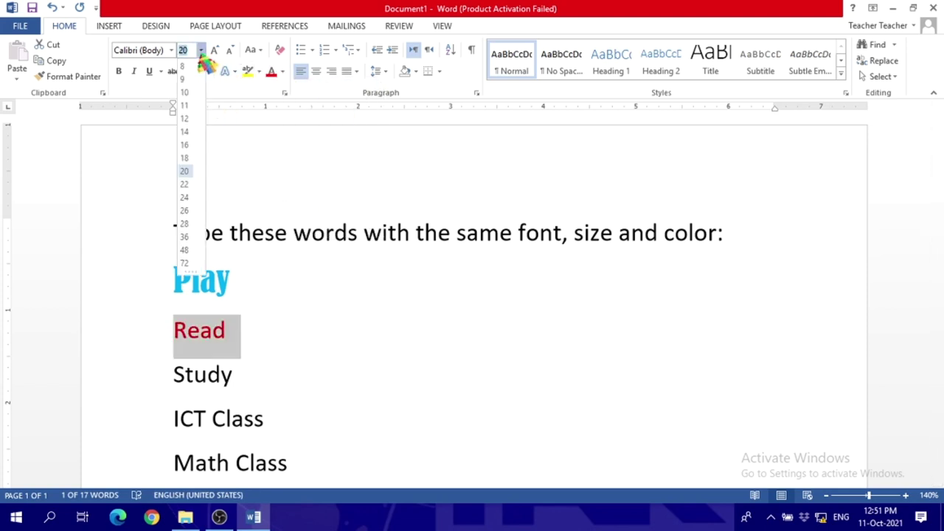
click(189, 240)
click(171, 50)
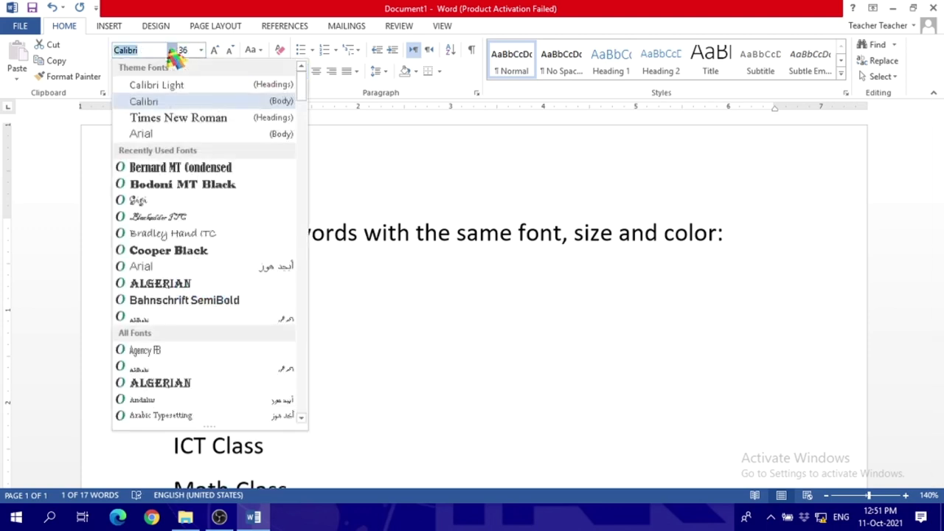
click(178, 234)
scroll(407, 310, down, 2)
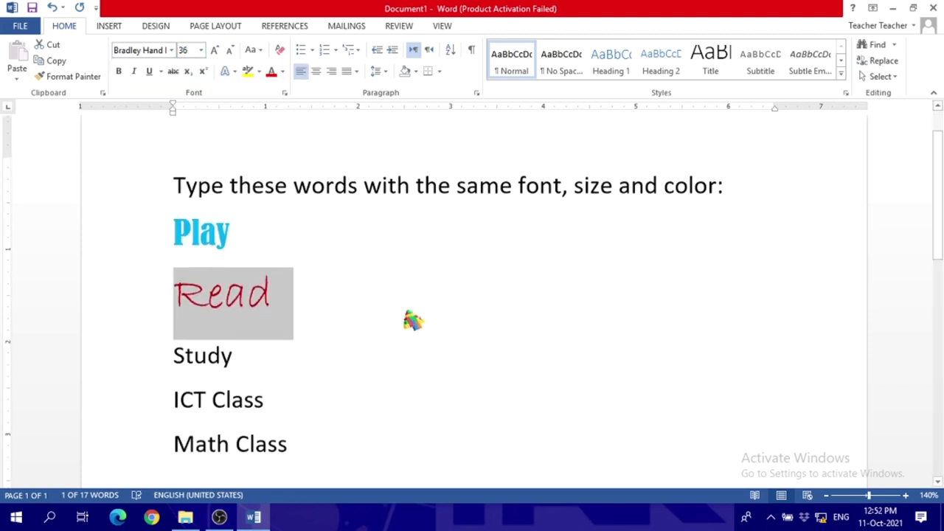
scroll(936, 190, down, 1)
scroll(936, 189, down, 3)
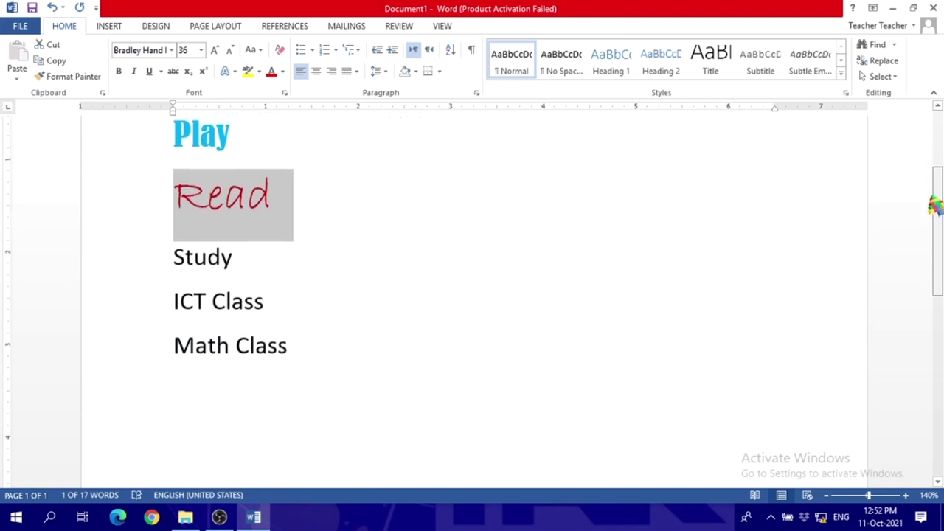
click(220, 225)
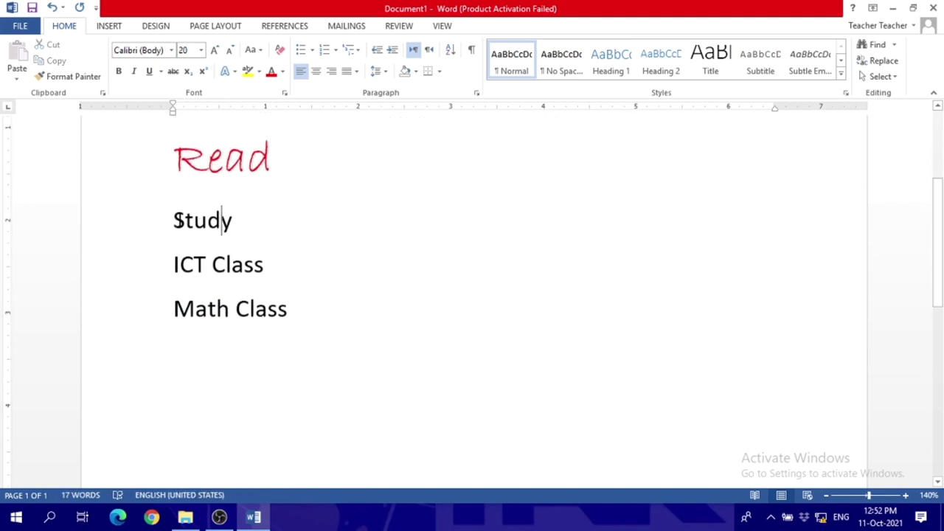
Make Study green Algerian at size 26.
drag(233, 218, 173, 221)
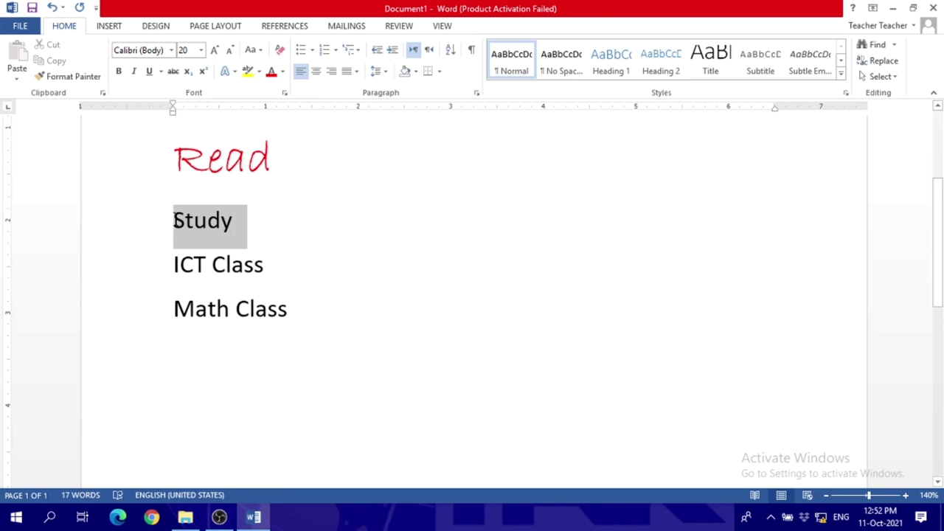
click(283, 71)
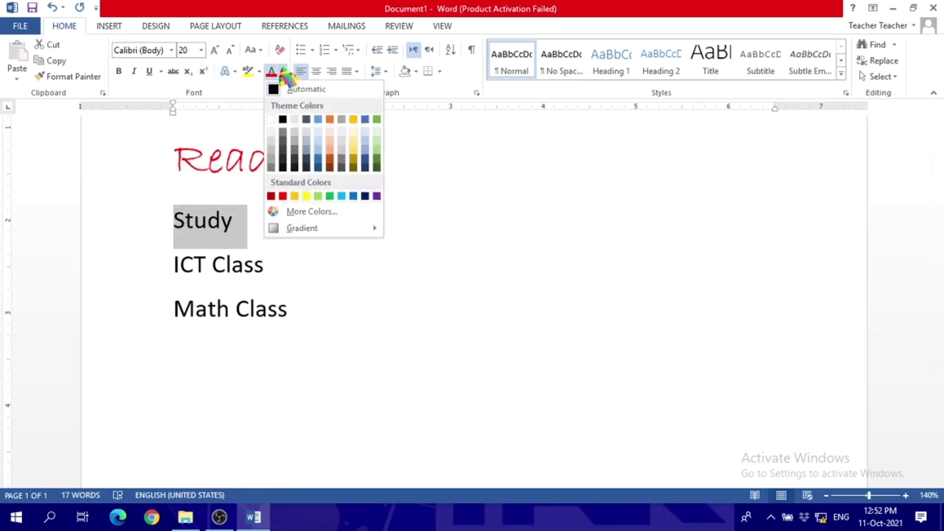
click(325, 196)
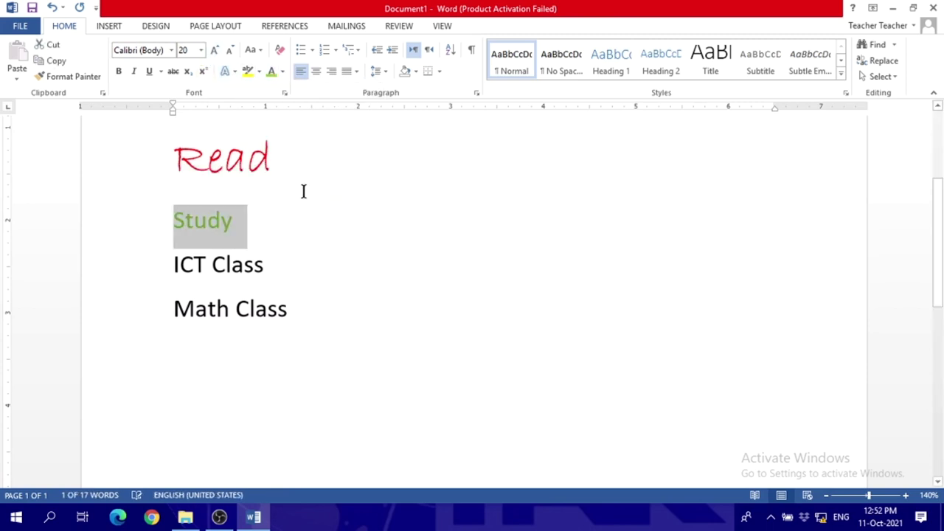
click(201, 50)
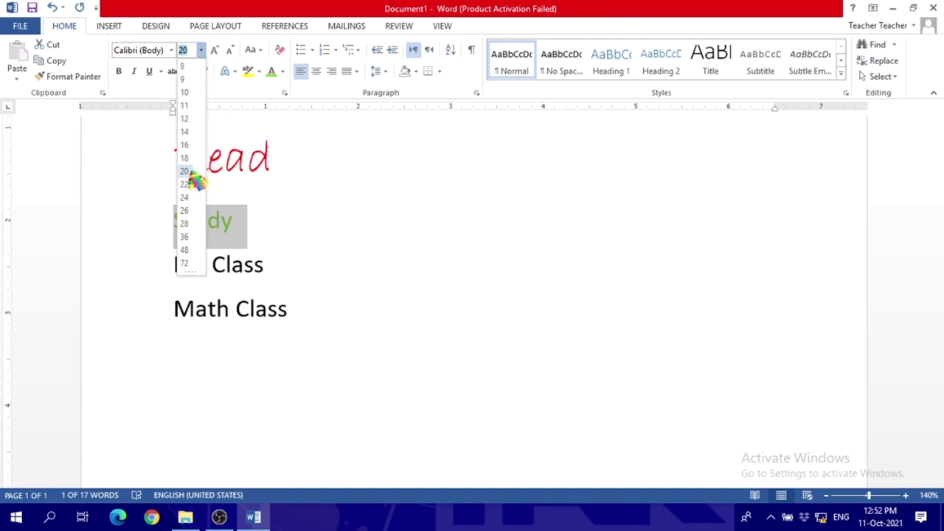
click(185, 211)
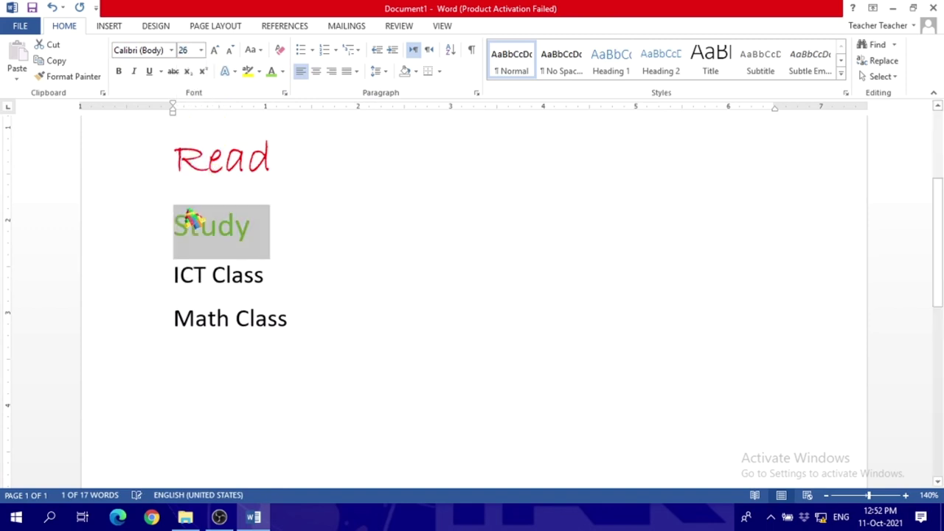
click(171, 50)
click(177, 284)
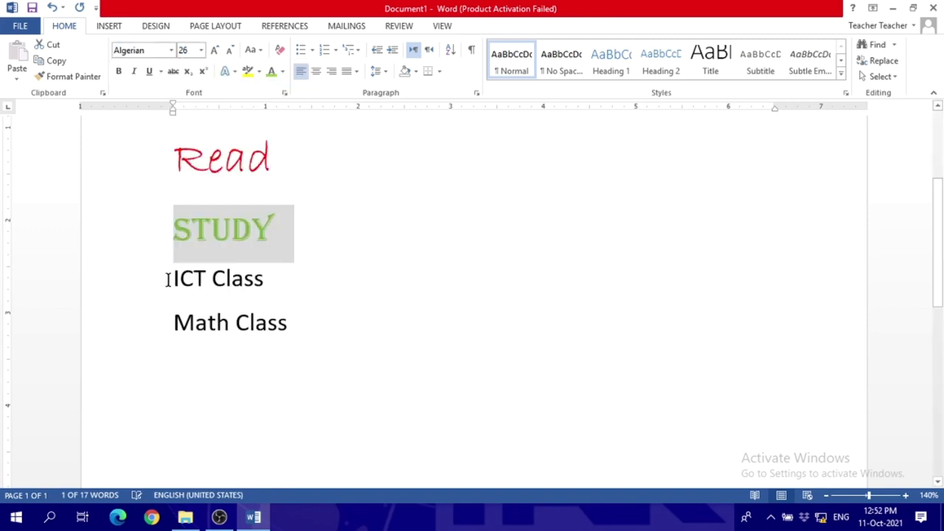
drag(264, 281, 174, 280)
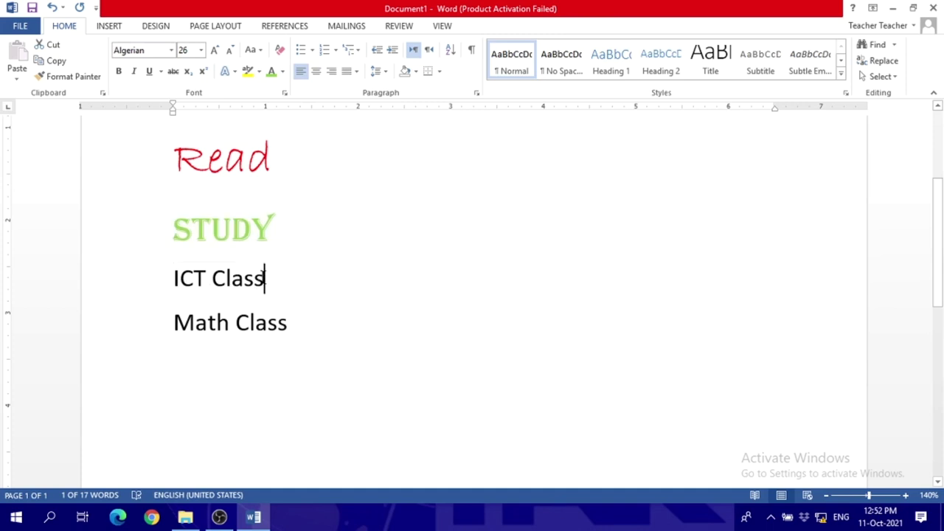
Make ICT Class yellow Bodoni MT Black at size 36.
click(282, 71)
click(309, 197)
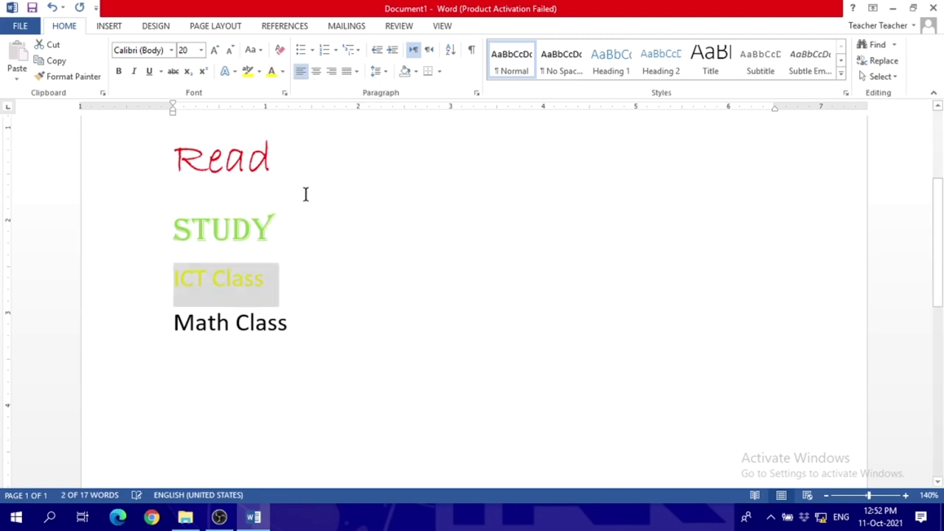
click(201, 50)
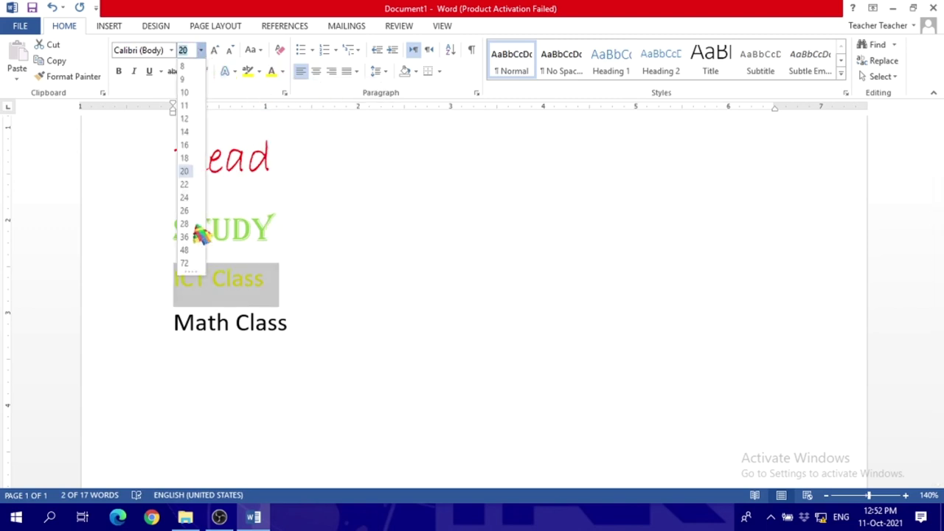
click(184, 237)
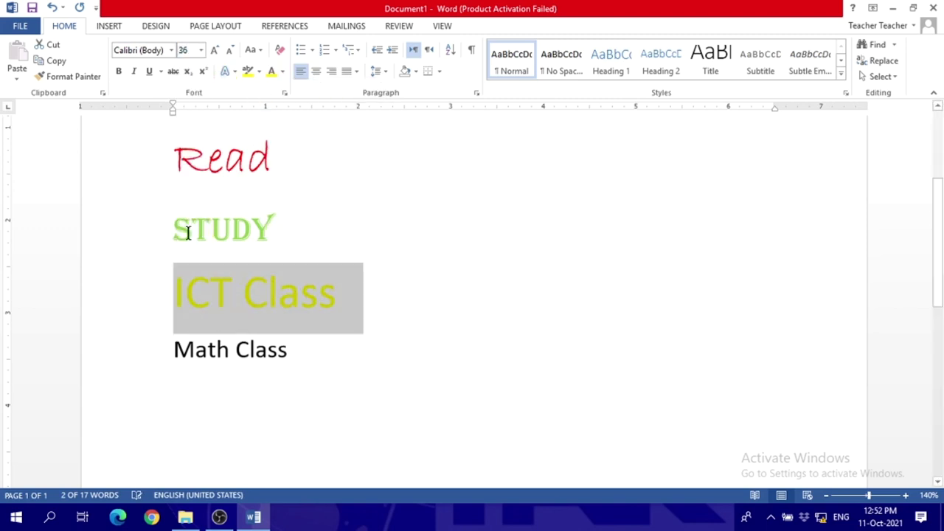
click(171, 50)
click(182, 185)
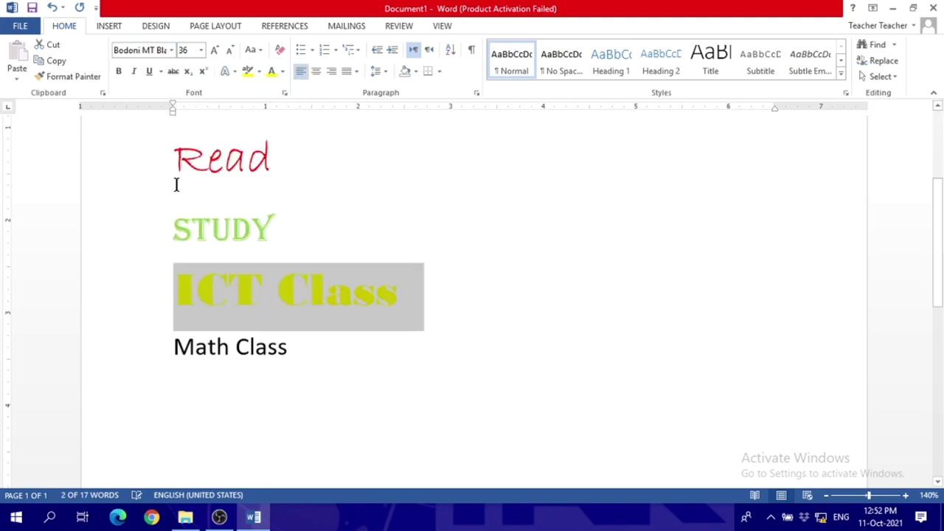
drag(286, 352, 199, 354)
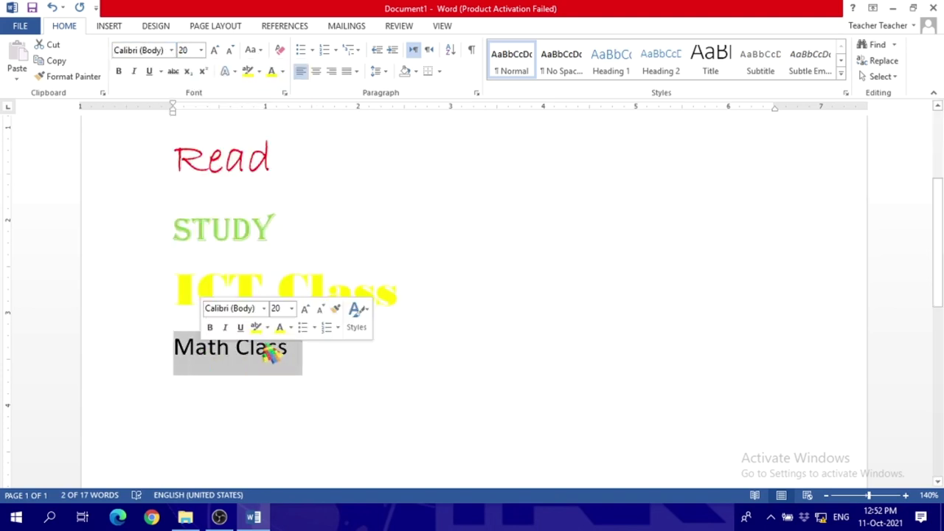
Format Math Class in red Arial Rounded MT Bold at size 28, then place the cursor below it.
click(282, 71)
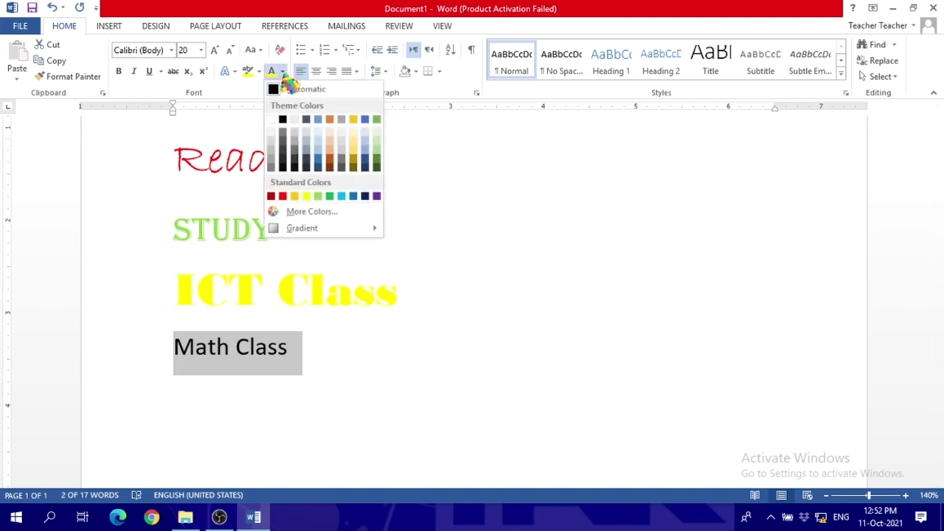
click(282, 196)
click(201, 49)
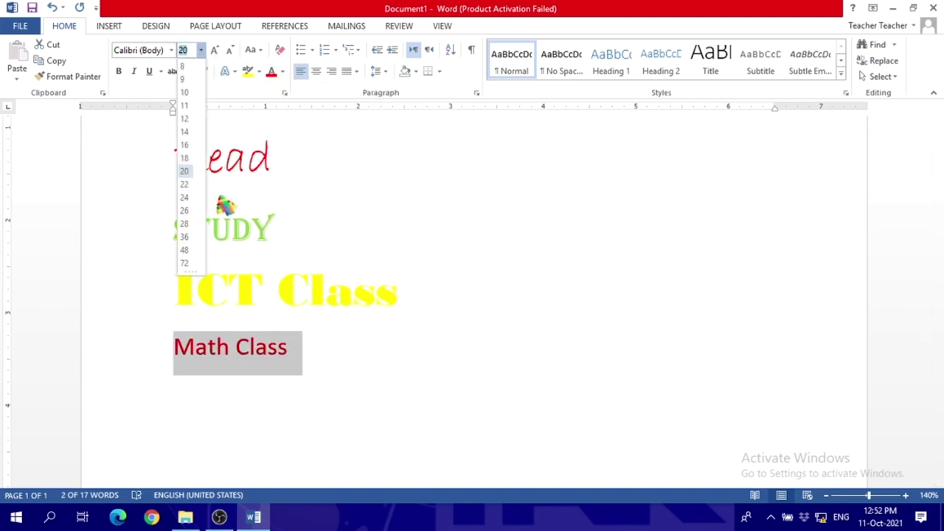
click(191, 223)
click(172, 50)
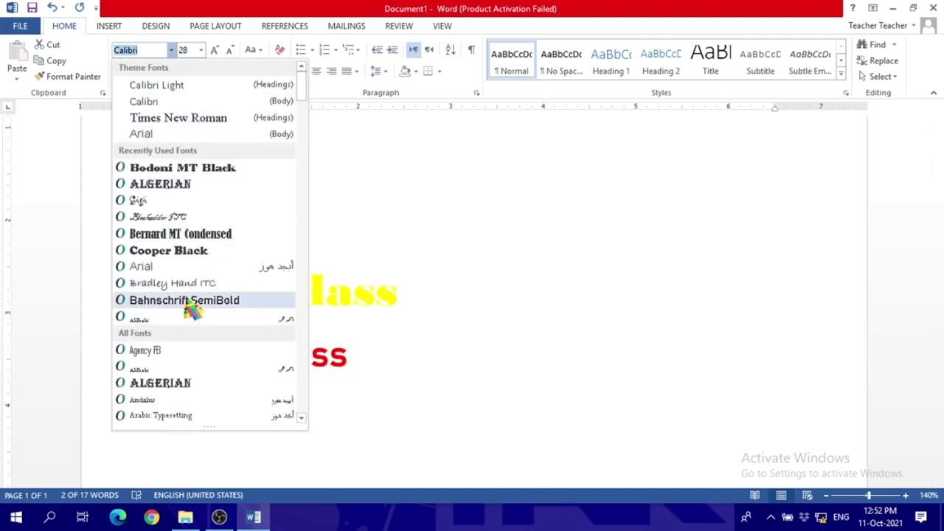
scroll(190, 308, down, 3)
scroll(190, 309, down, 2)
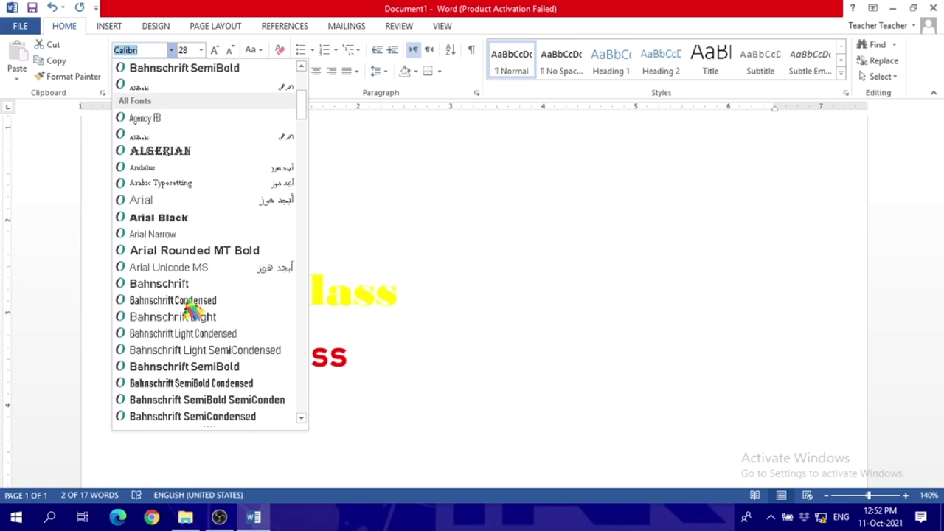
click(183, 251)
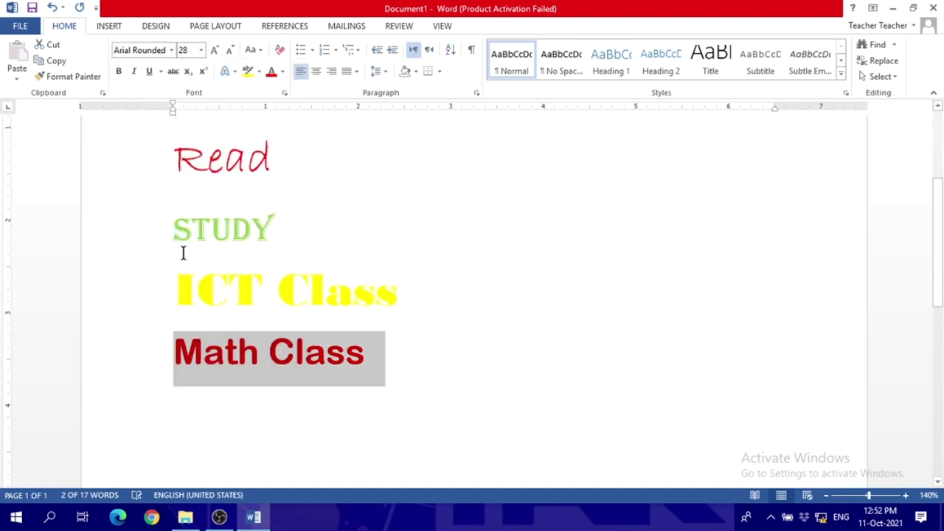
click(199, 396)
click(384, 403)
click(237, 434)
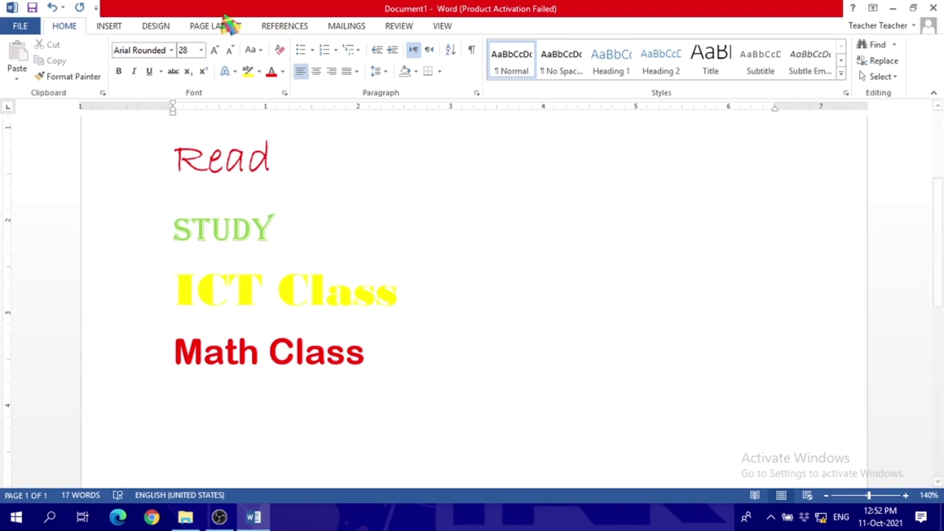
Switch the empty line below Math Class to black Arial text.
click(282, 71)
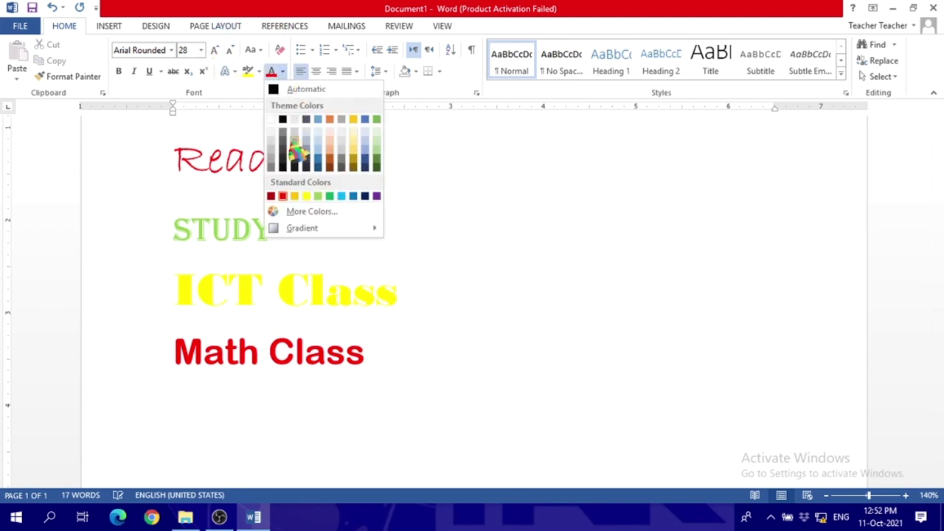
click(282, 123)
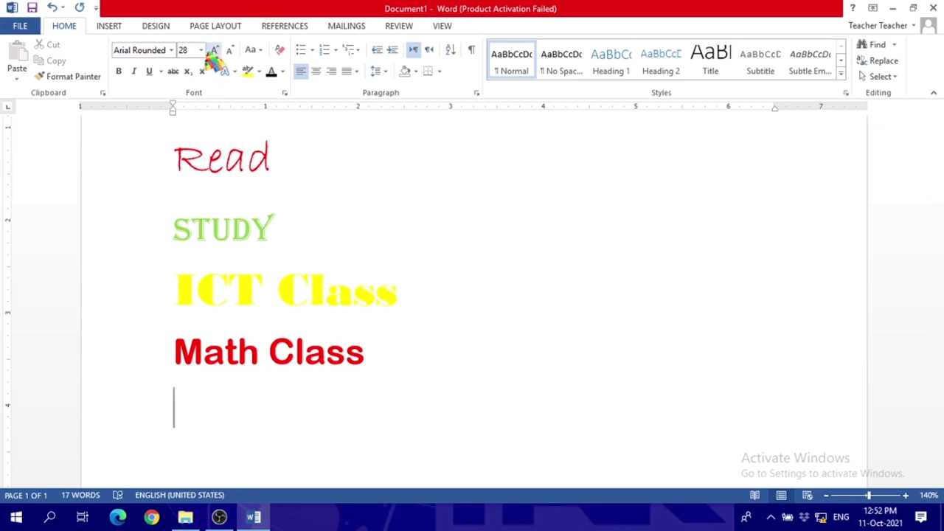
click(207, 144)
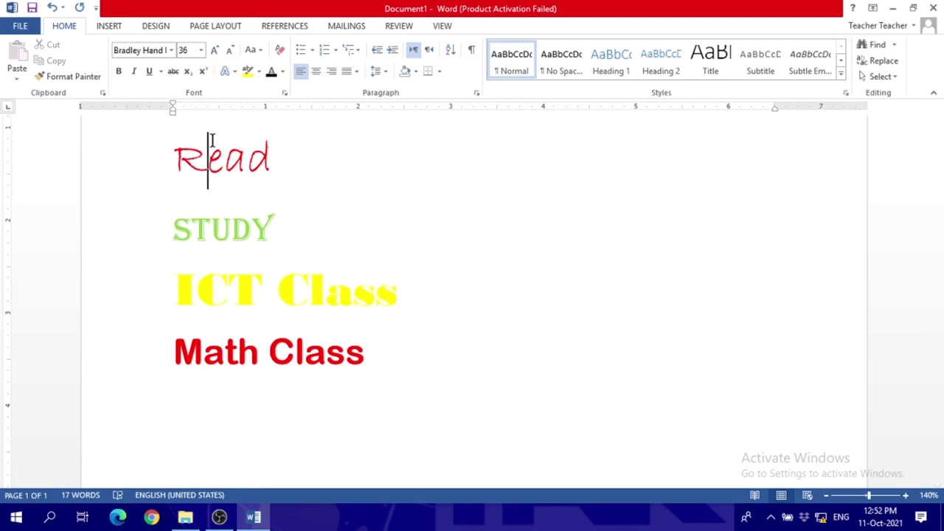
scroll(214, 103, up, 2)
click(230, 140)
click(201, 50)
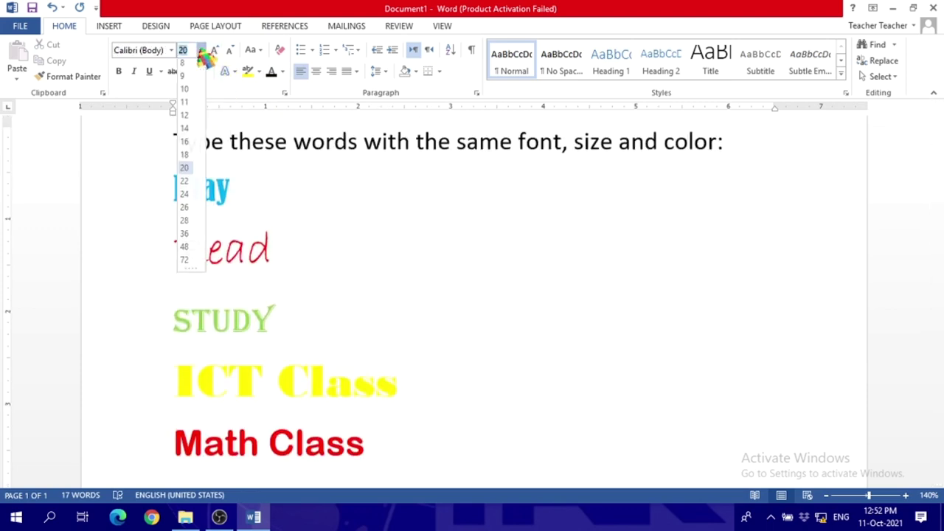
scroll(276, 206, down, 4)
click(222, 322)
click(204, 310)
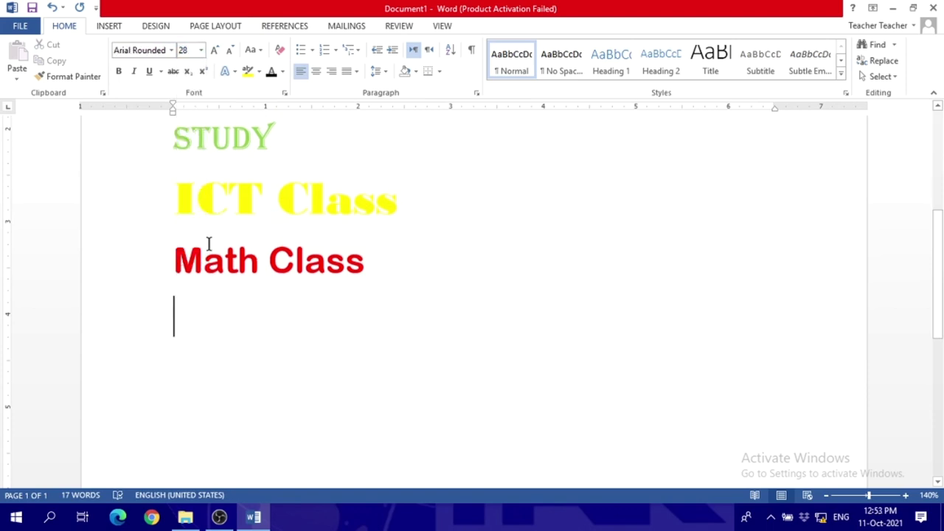
click(171, 50)
click(140, 132)
Type Computer, Laptop and Mouse on separate lines below Math Class.
text(Computer L)
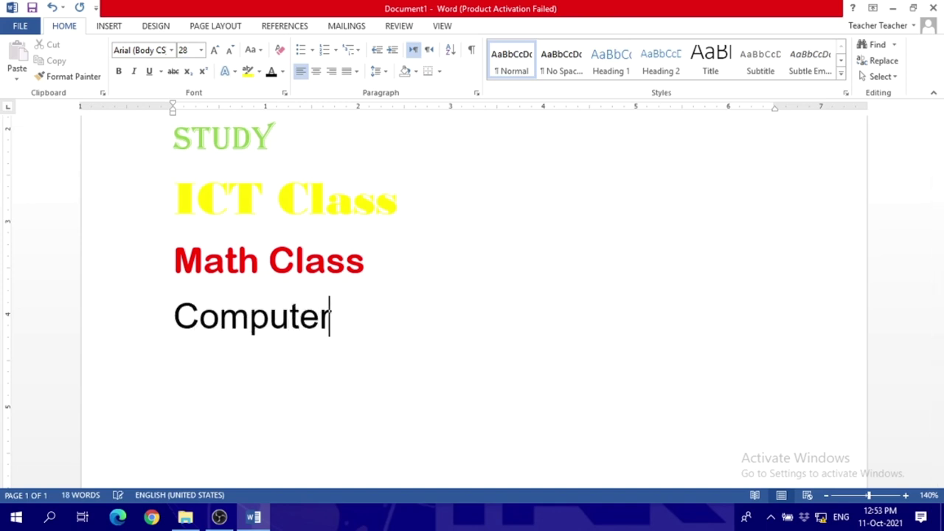
text(aptop )
text(Mous)
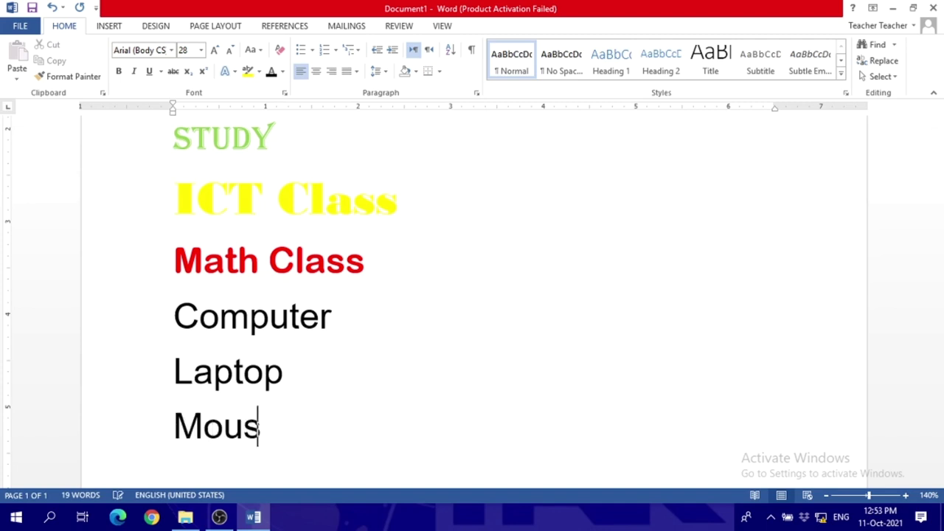
text(e)
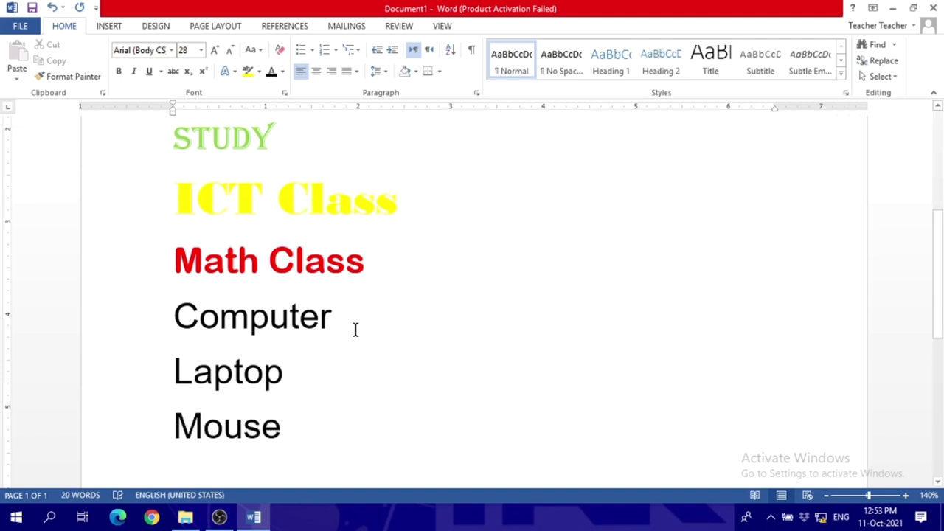
drag(333, 315, 176, 319)
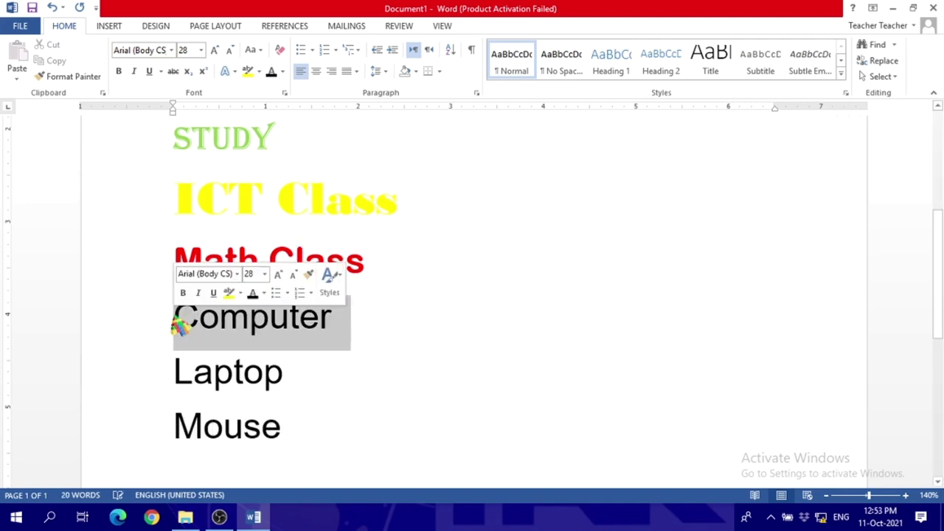
Make Computer light-blue Gigi at 14 pt.
click(282, 71)
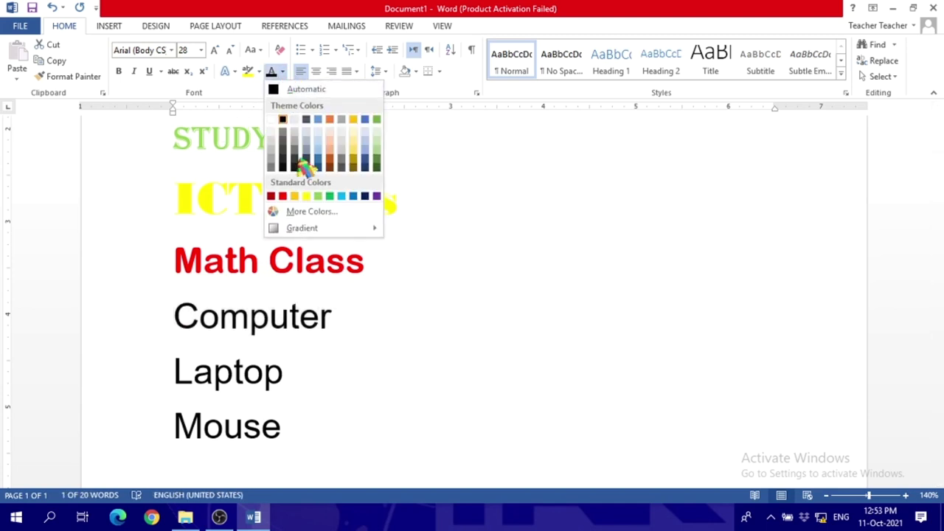
click(341, 197)
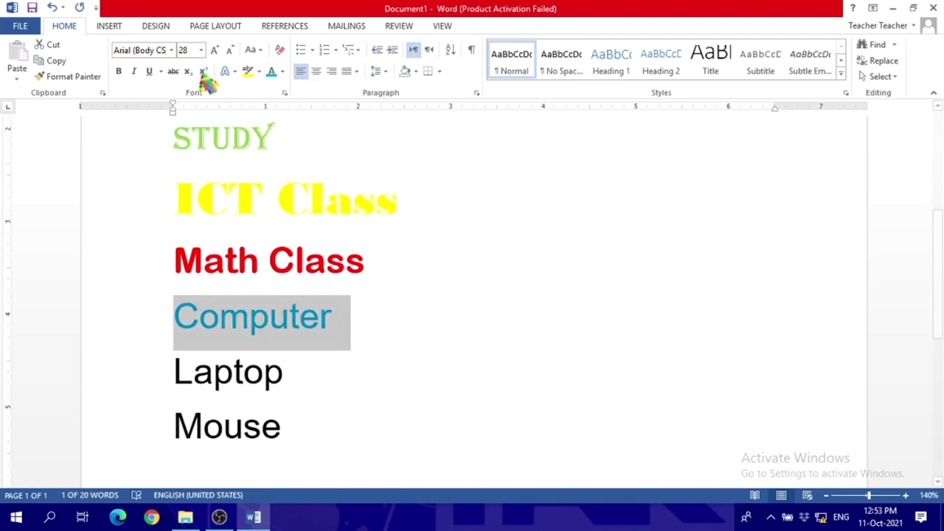
click(201, 50)
click(194, 133)
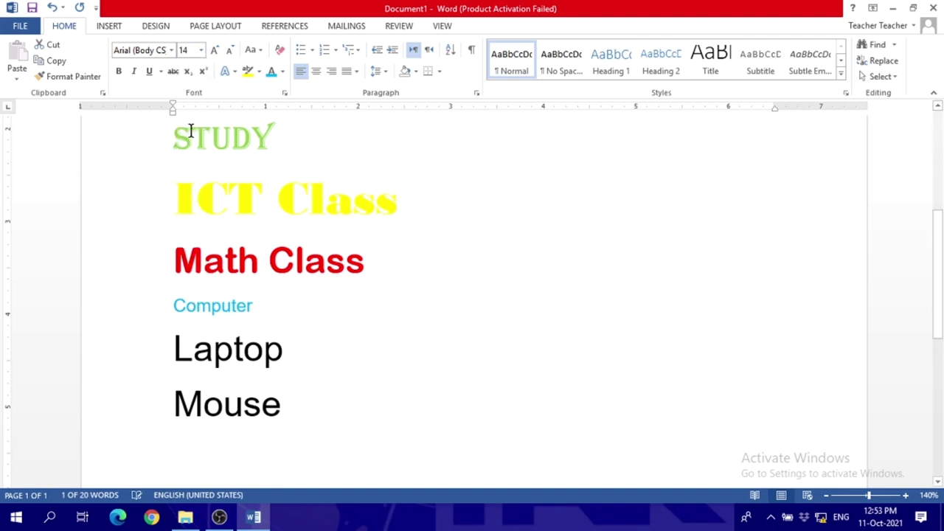
click(171, 51)
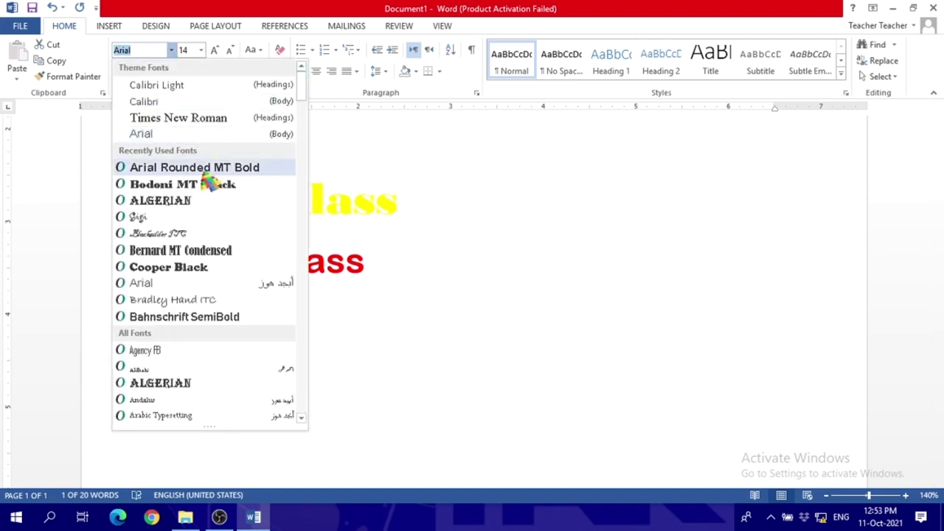
click(179, 218)
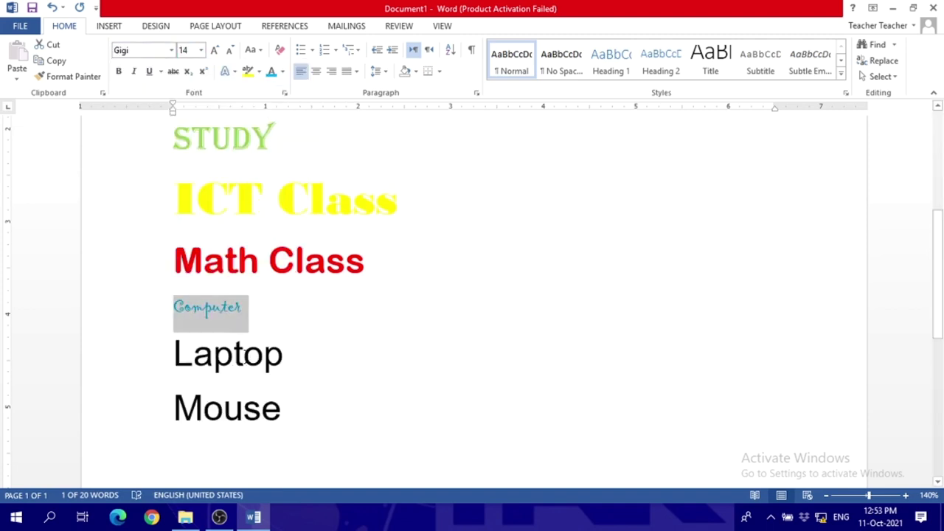
Make Laptop orange Gigi at 48 pt.
click(245, 356)
drag(284, 354, 174, 354)
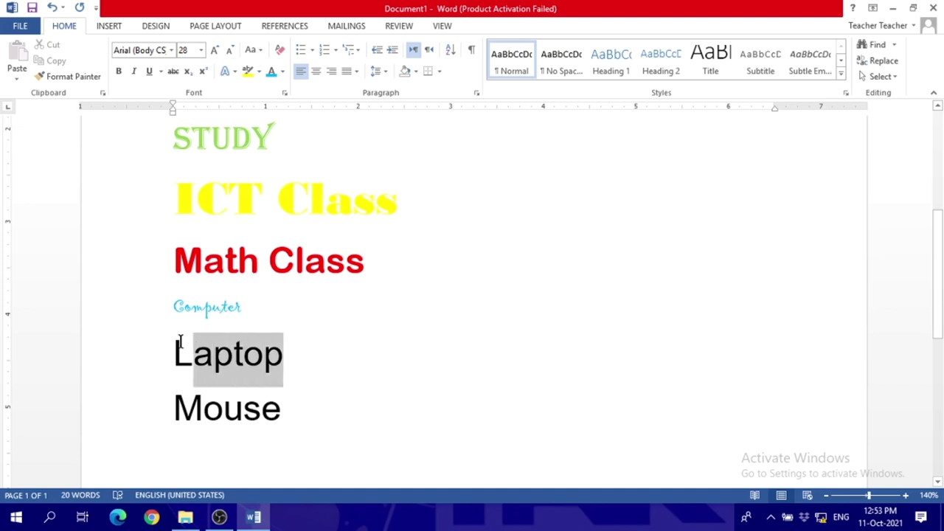
click(282, 71)
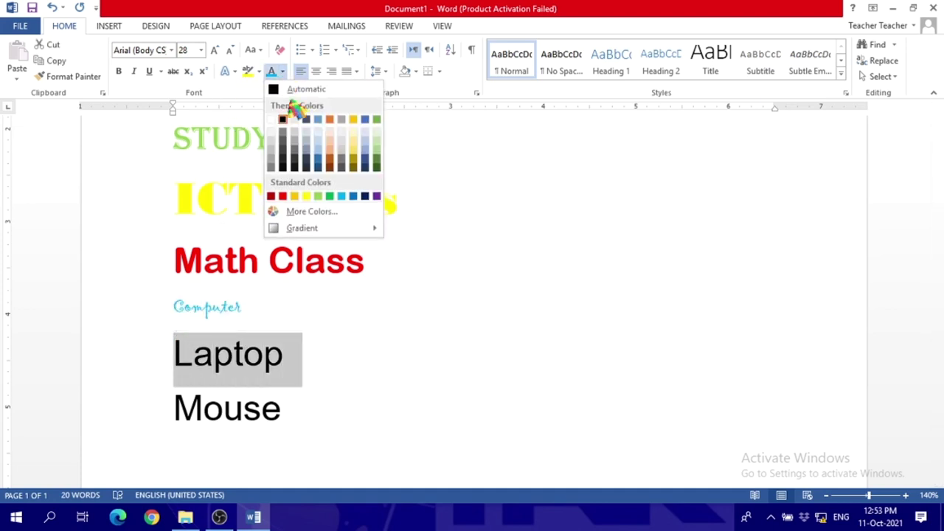
click(295, 196)
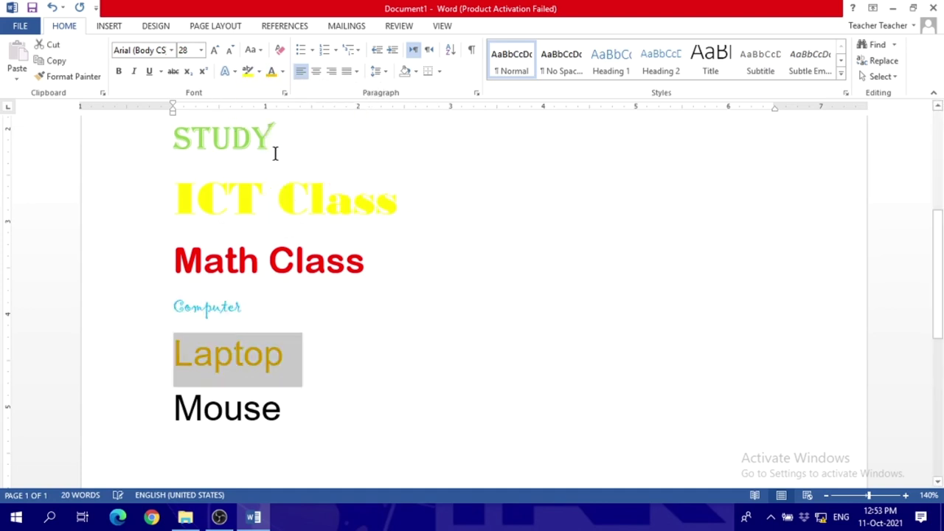
click(201, 50)
click(186, 250)
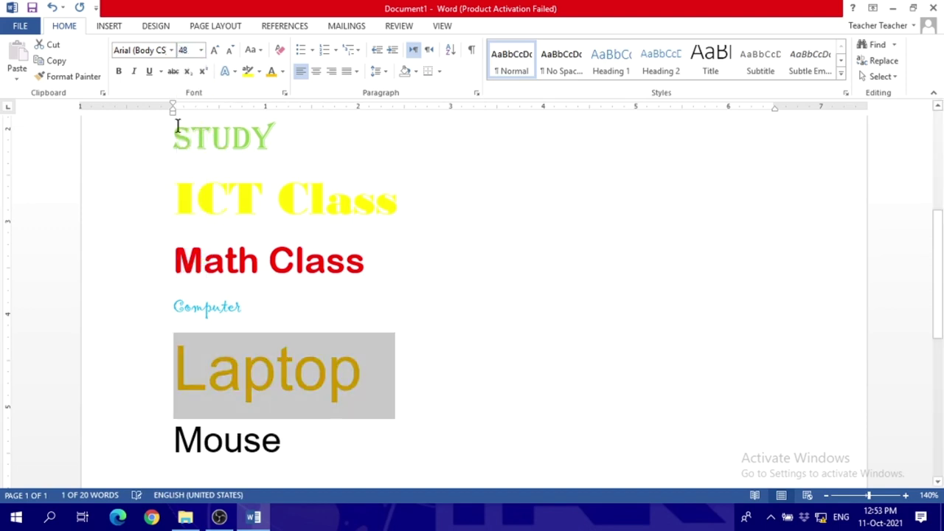
click(171, 50)
click(151, 166)
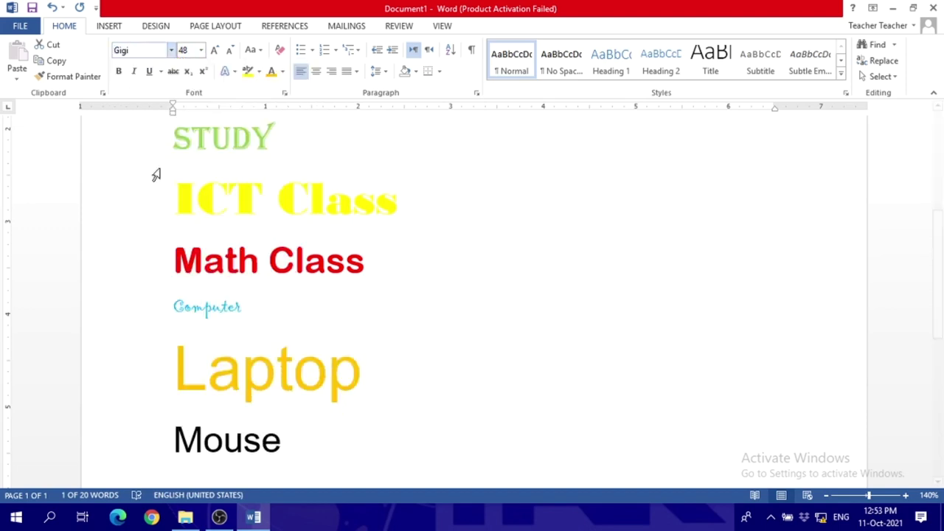
drag(283, 456, 174, 456)
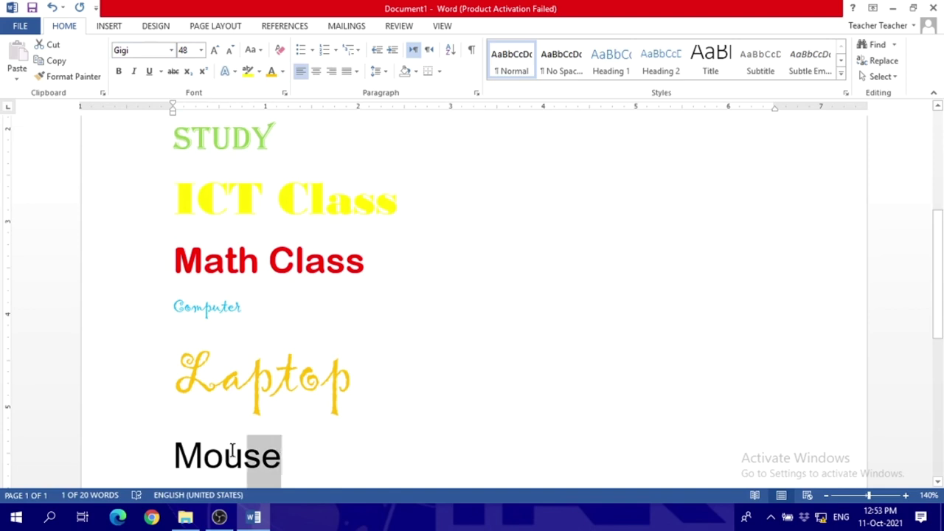
Style Mouse with purple font color, 22 pt size and the Cooper Black font.
click(283, 71)
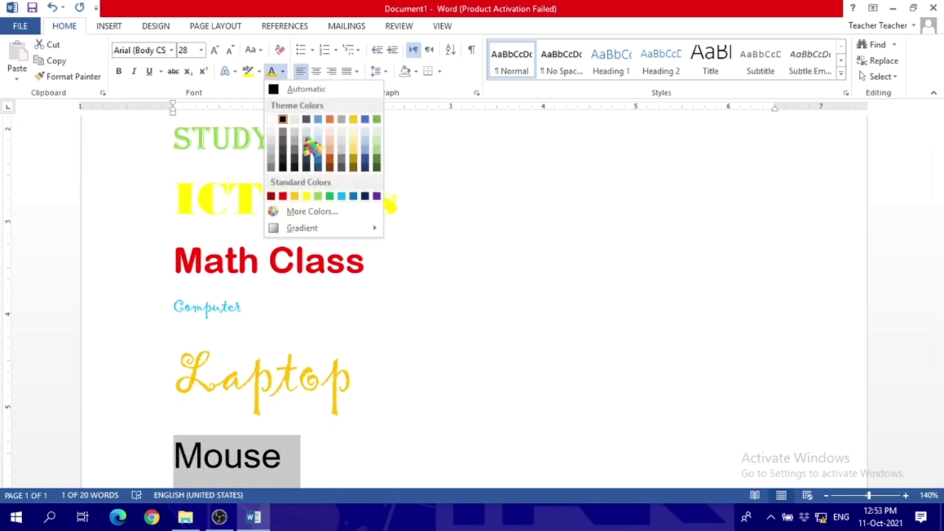
click(376, 196)
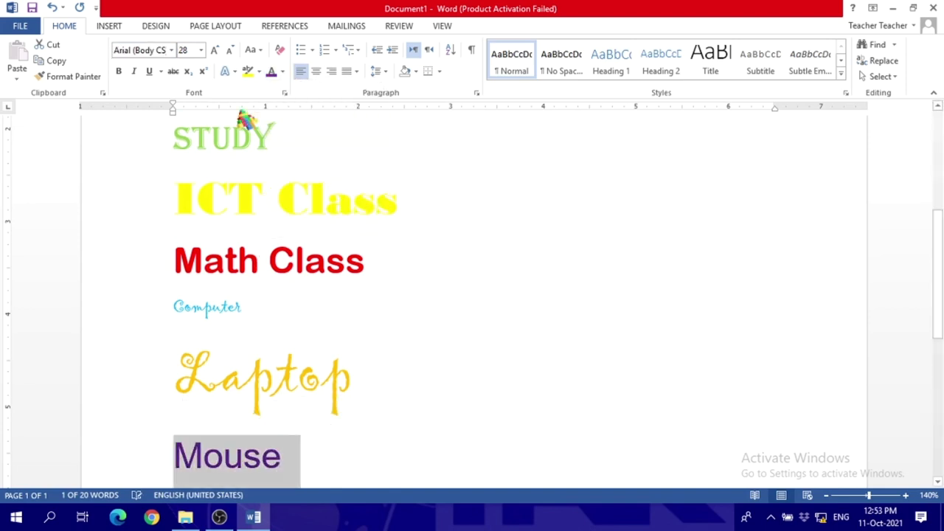
click(201, 49)
click(185, 183)
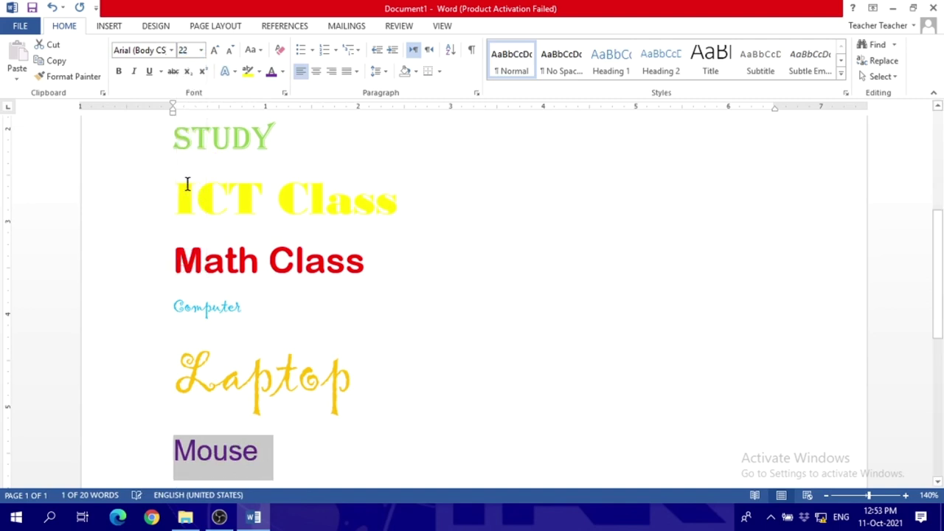
click(169, 51)
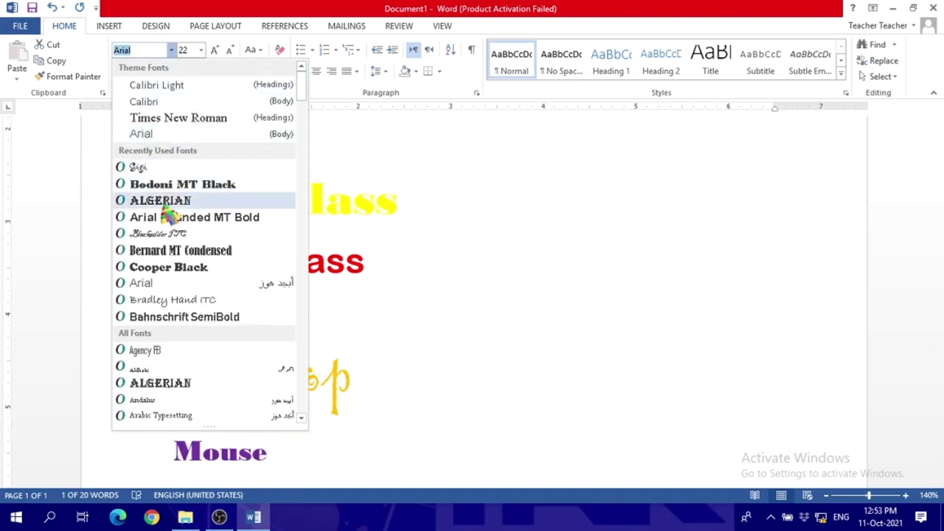
click(202, 268)
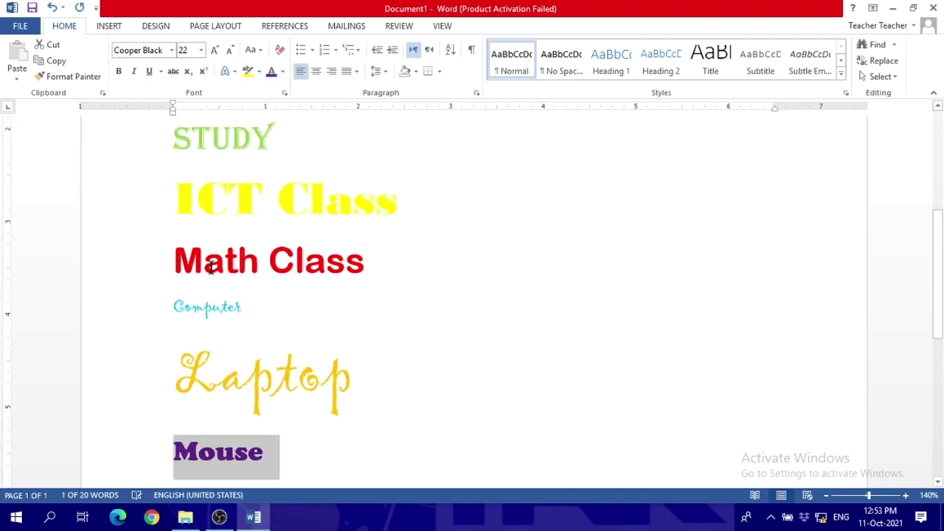
click(410, 406)
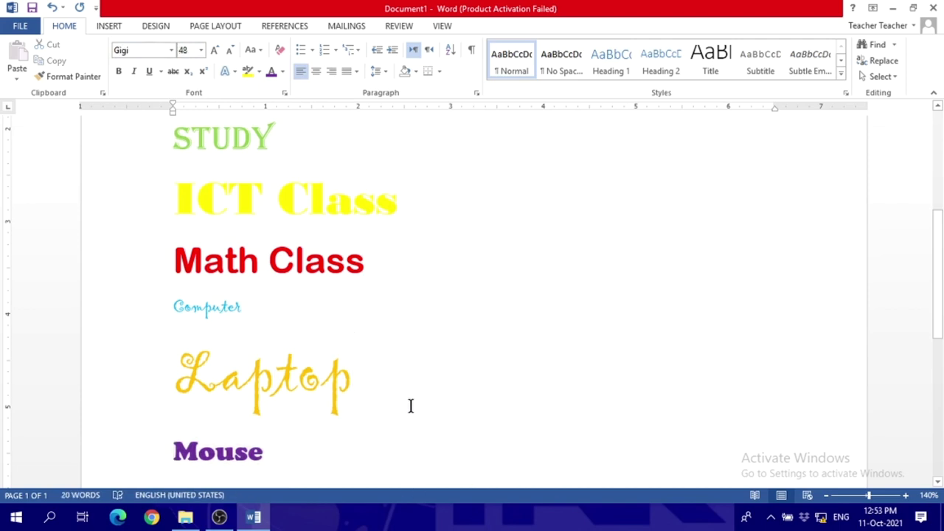
Zoom out to 80% to show the instruction line and full list, then check Mouse's font.
scroll(411, 406, down, 5)
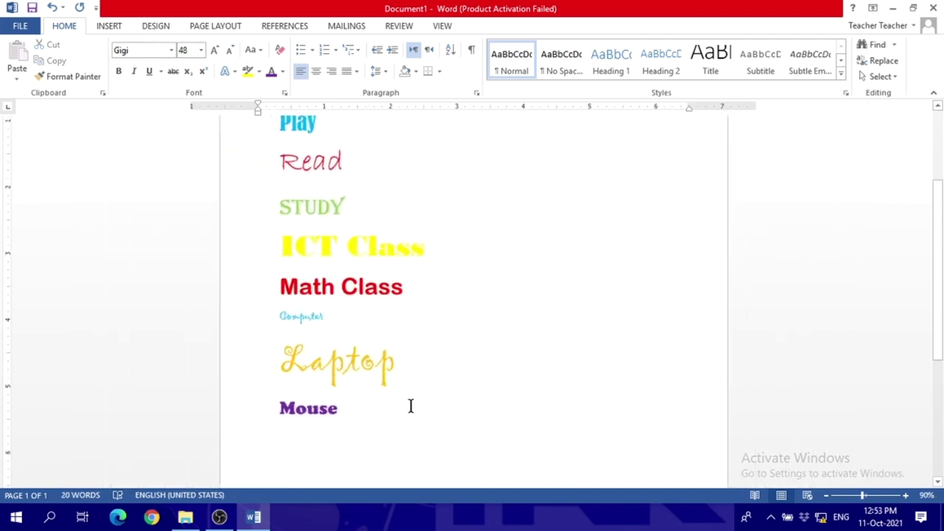
scroll(411, 405, down, 1)
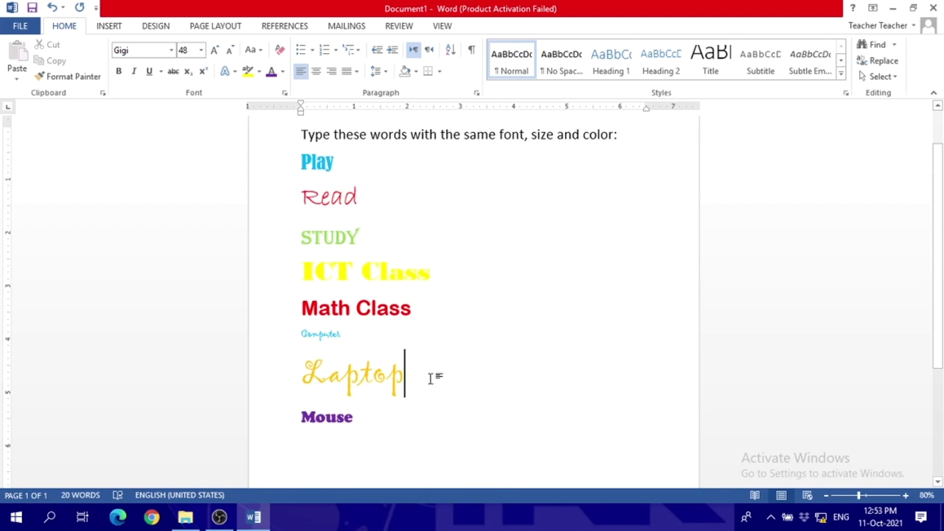
click(369, 429)
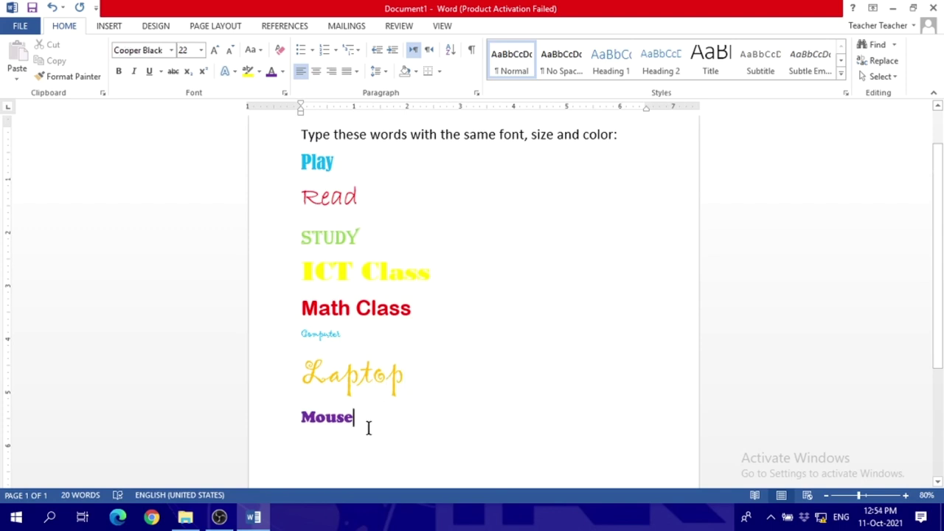